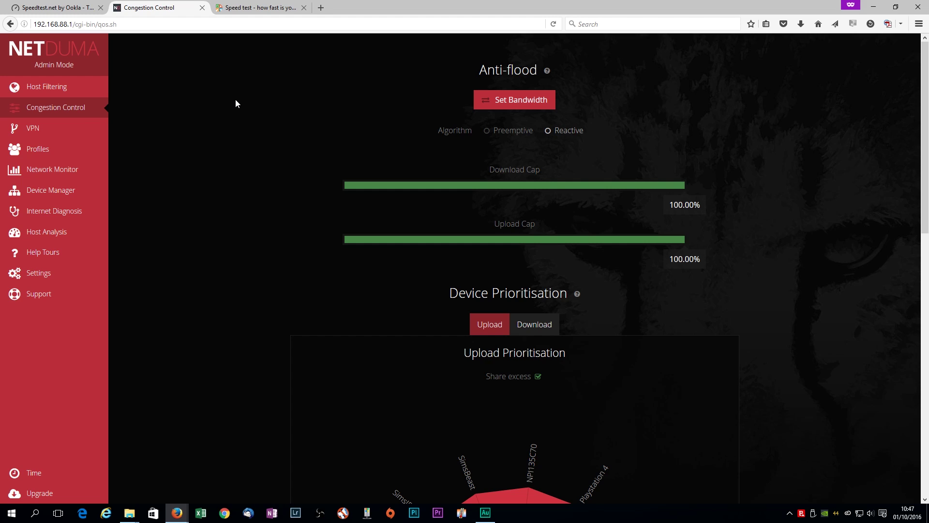
# Check the earlier 74.79/17.16 Mbps Speedtest.net result, then return to NetDuma's Congestion Control page.
pyautogui.click(54, 7)
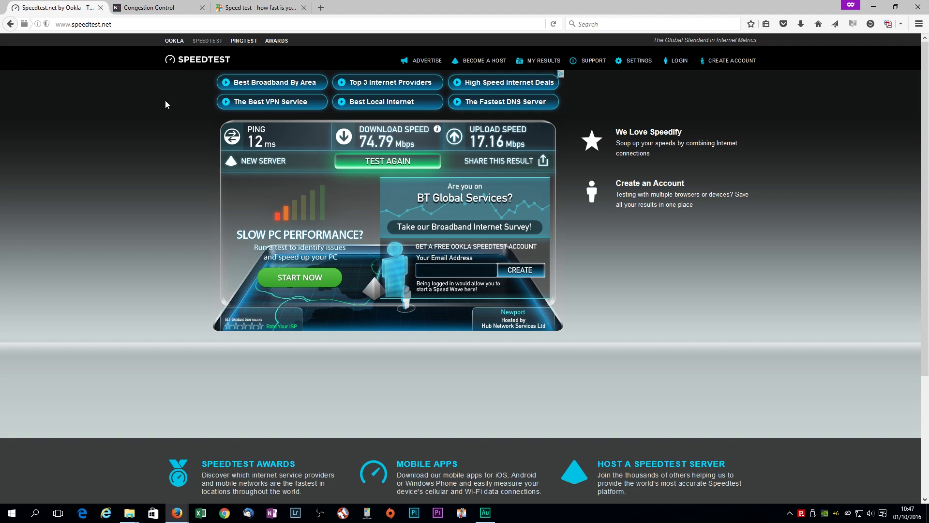
pyautogui.click(145, 7)
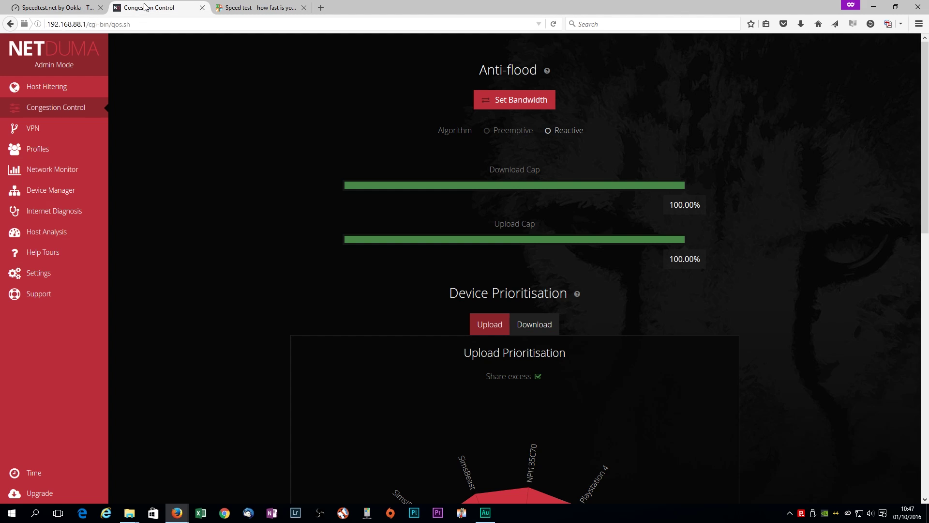
# Switch to the DSLReports Speed test tab to see this browser's test history chart.
pyautogui.click(238, 5)
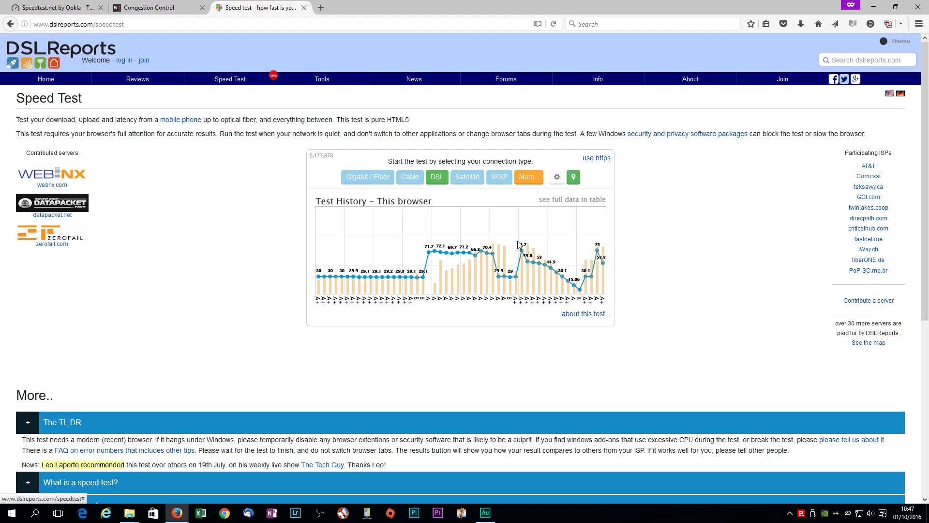
pyautogui.moveTo(232, 83)
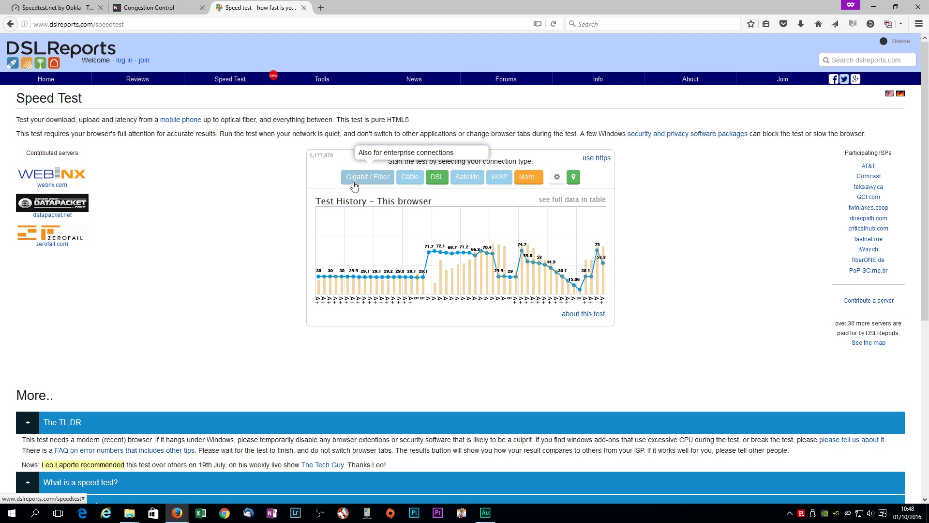
# Run a DSL-connection test, getting 74.4/17.18 Mbps with a Bufferbloat B grade.
pyautogui.click(437, 178)
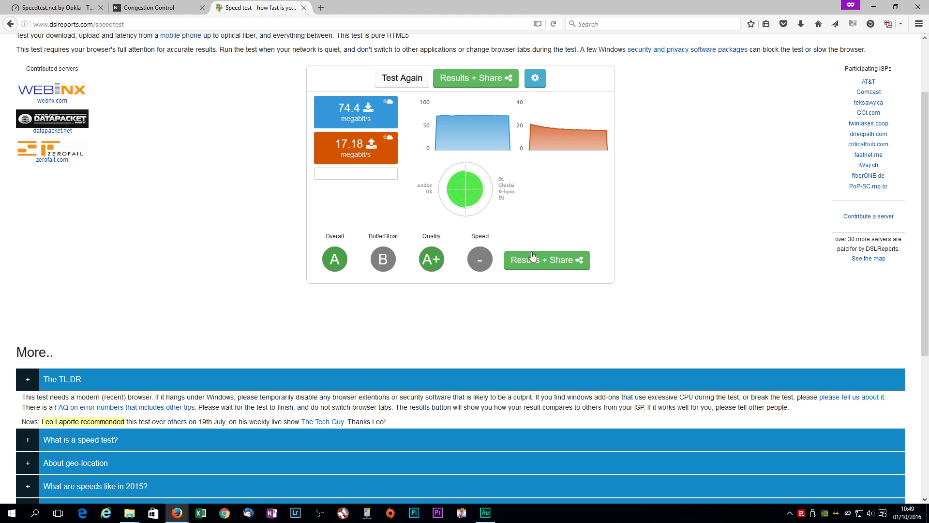
# Open the full 74.4/17.18 result's grades, and drop NetDuma's download and upload caps to 99%.
pyautogui.click(550, 266)
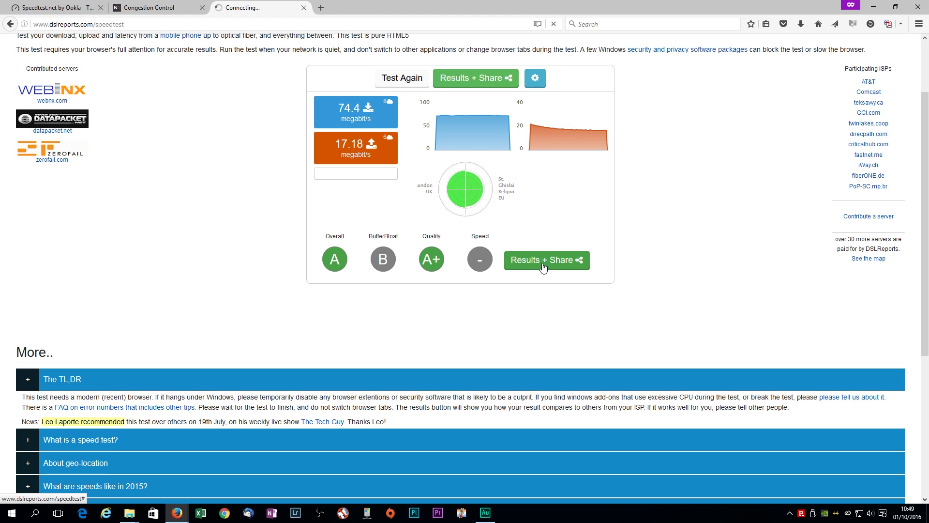
pyautogui.scroll(-6, 367, 201)
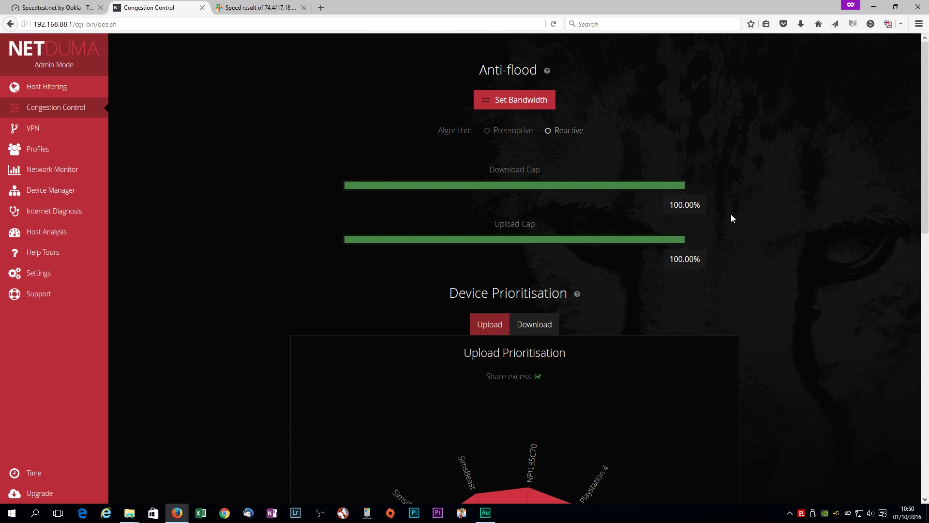
pyautogui.moveTo(702, 202); pyautogui.dragTo(698, 203)
pyautogui.moveTo(702, 257); pyautogui.dragTo(699, 257)
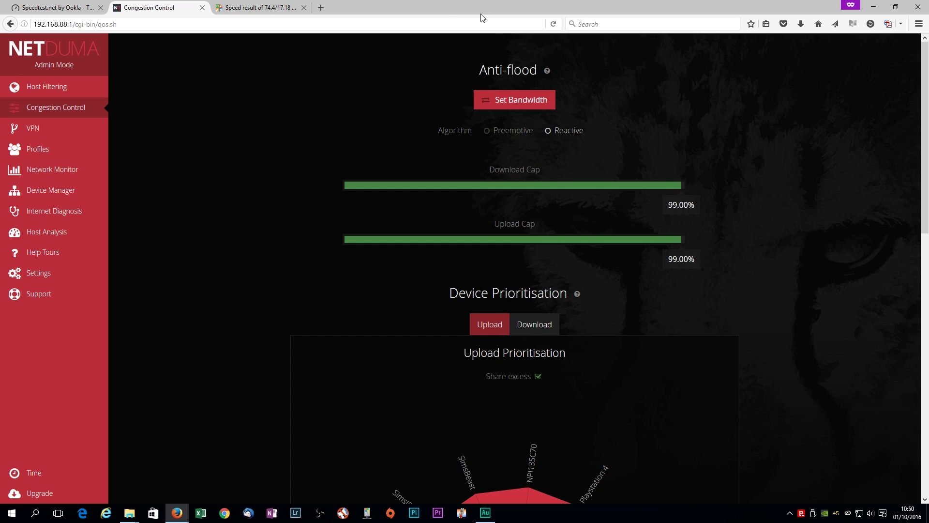
pyautogui.click(266, 5)
# Load a fresh test page and rerun the DSL test: 54.8/16.74 Mbps, Bufferbloat A.
pyautogui.scroll(6, 625, 238)
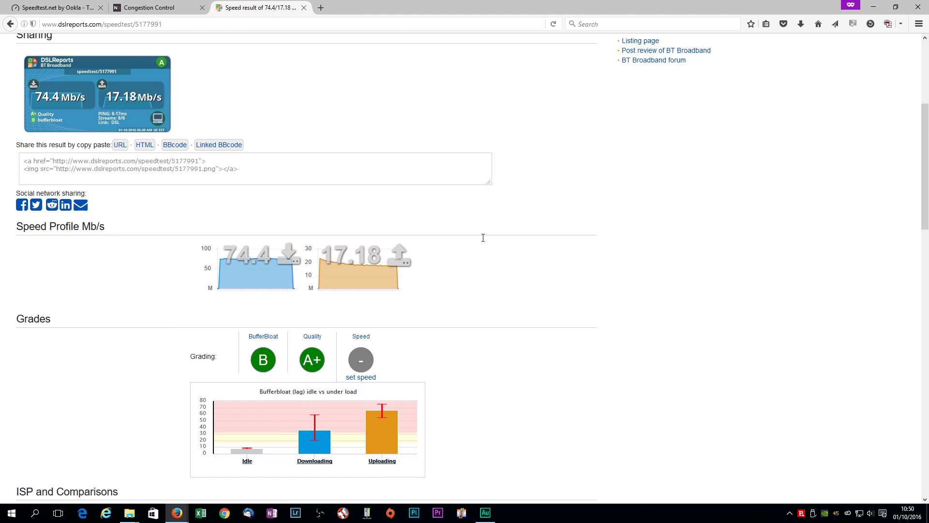
pyautogui.moveTo(238, 140)
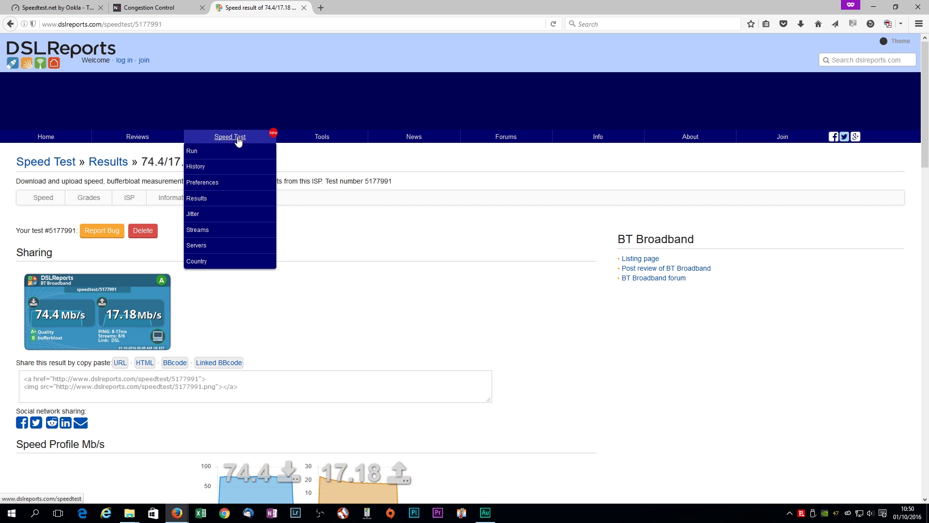
pyautogui.click(193, 153)
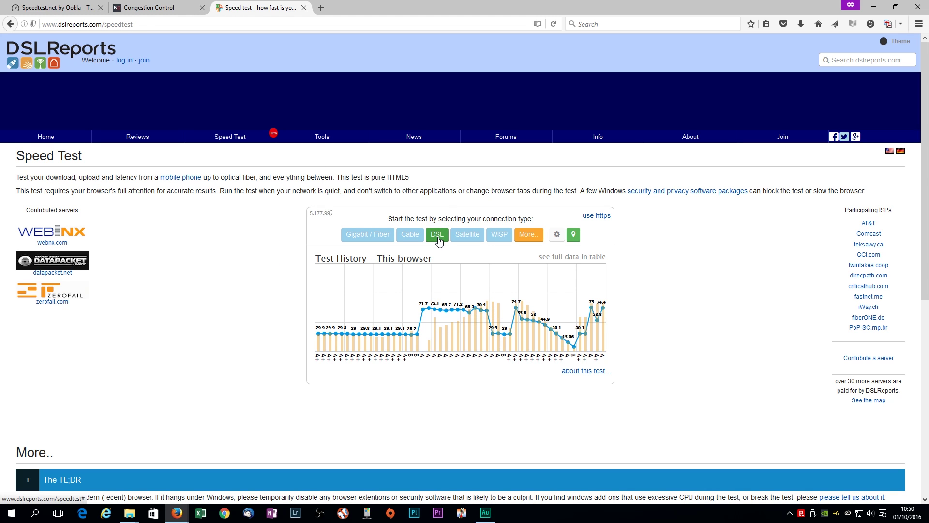
pyautogui.click(438, 236)
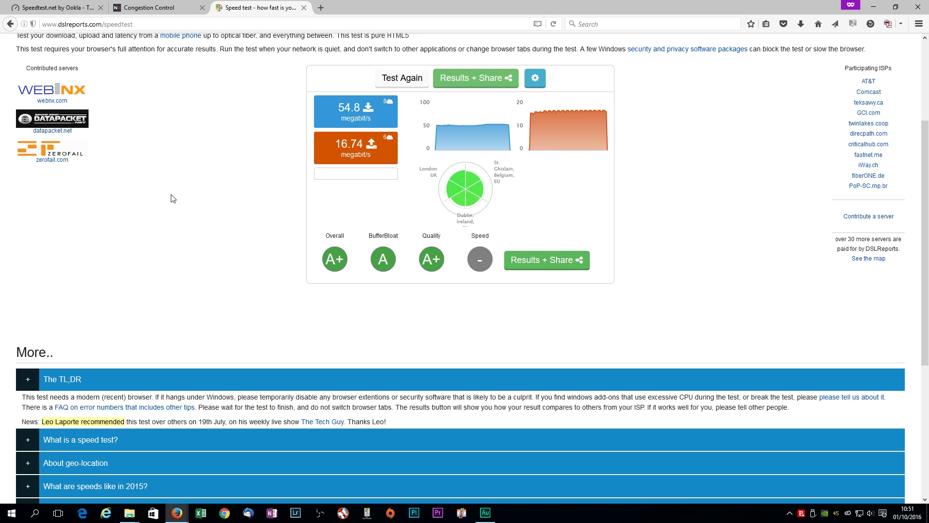
# Open the full 54.8/16.74 Mbps result and scroll down to its grades.
pyautogui.click(537, 261)
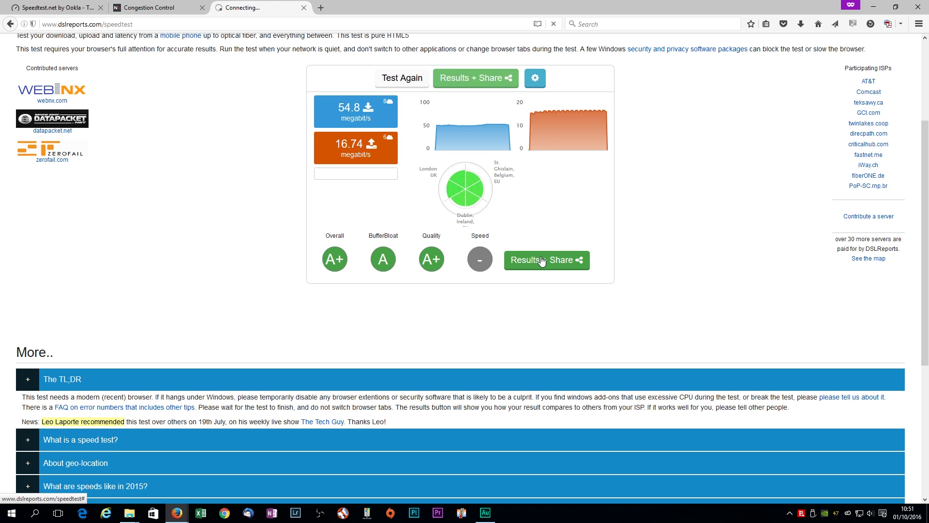
pyautogui.scroll(-6, 579, 289)
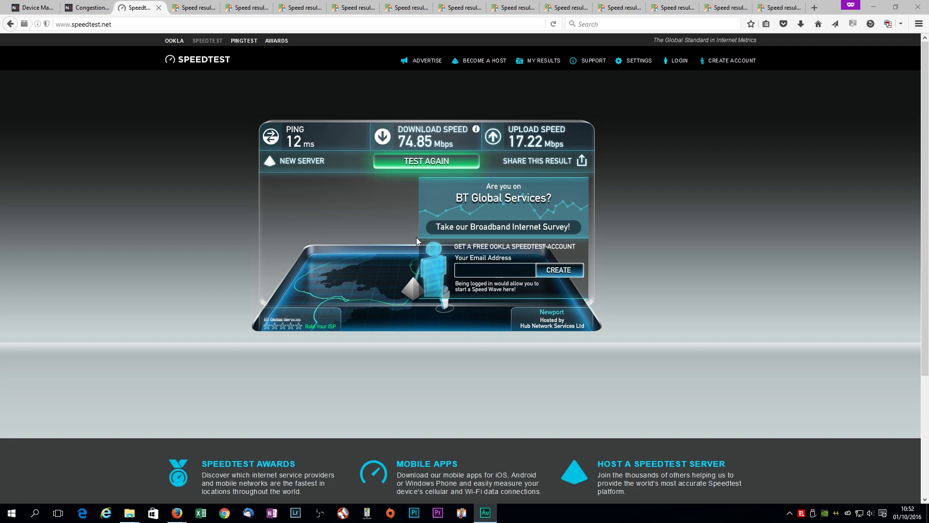
pyautogui.hotkey('alt', 'Tab')
pyautogui.click(30, 7)
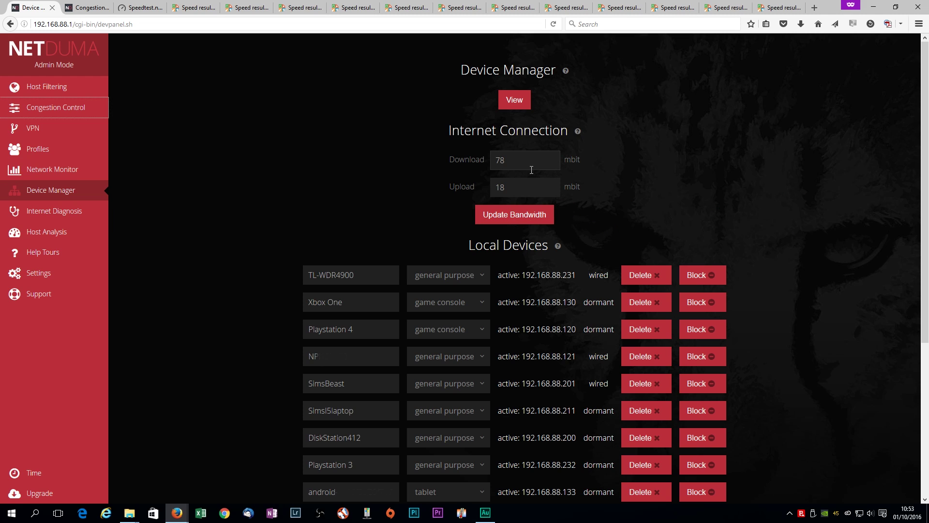
pyautogui.click(137, 5)
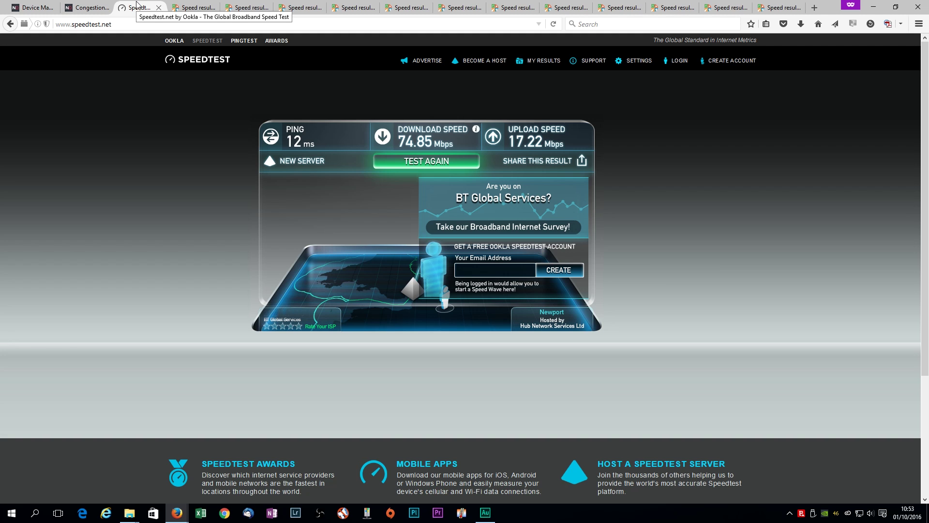
# Switch back to NetDuma's Device Manager, still showing 78 mbit down / 18 mbit up.
pyautogui.click(31, 7)
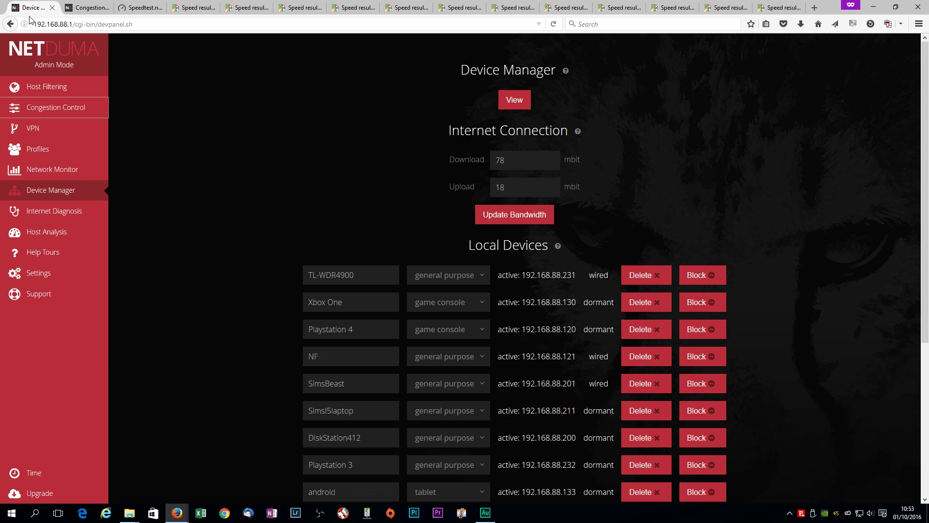
# Look over NetDuma's Miscellaneous Settings, then return to the 74.85/17.22 Mbps Speedtest.net result.
pyautogui.moveTo(41, 274)
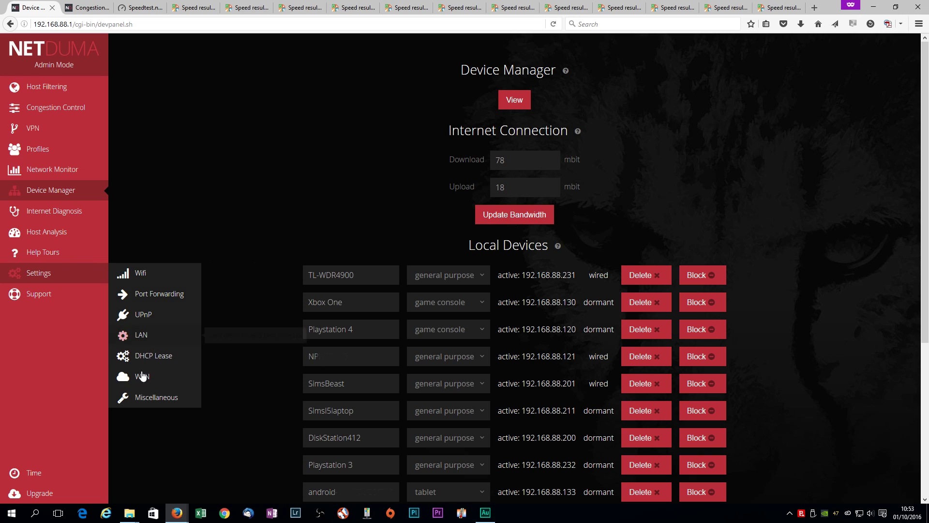
pyautogui.click(165, 397)
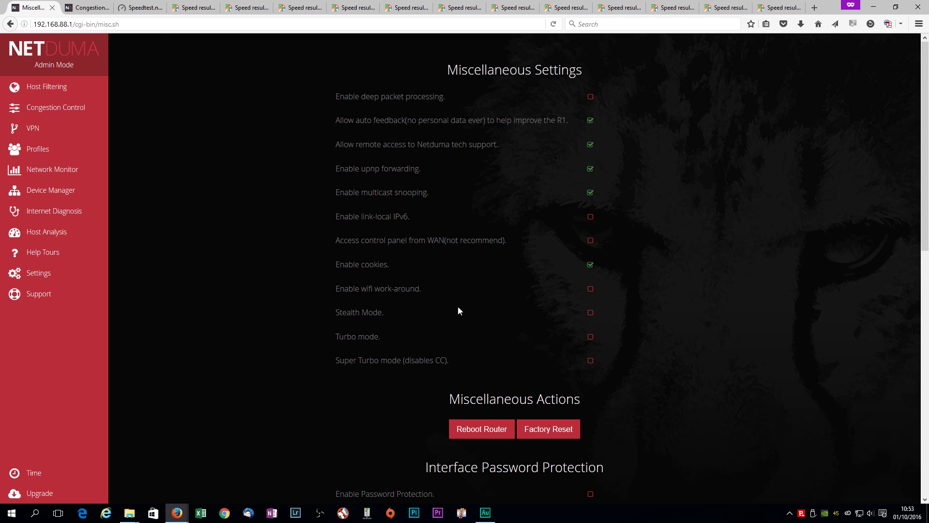
pyautogui.click(141, 7)
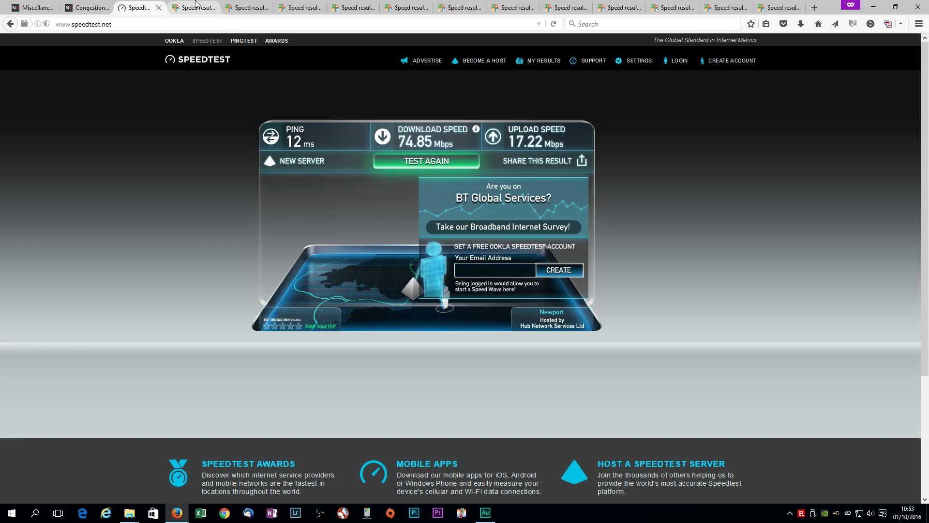
# Step through the first saved DSLReports results, tests 5177744 and 5177753.
pyautogui.click(194, 7)
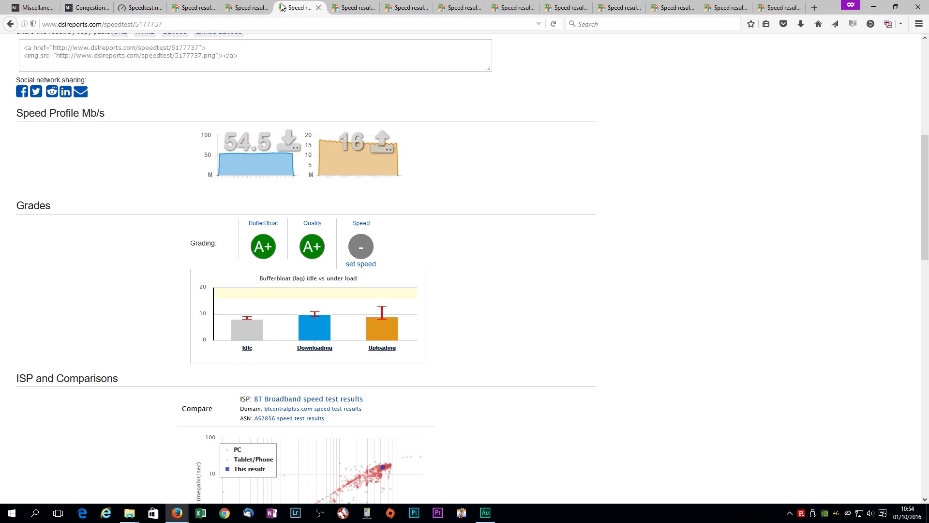
pyautogui.click(355, 5)
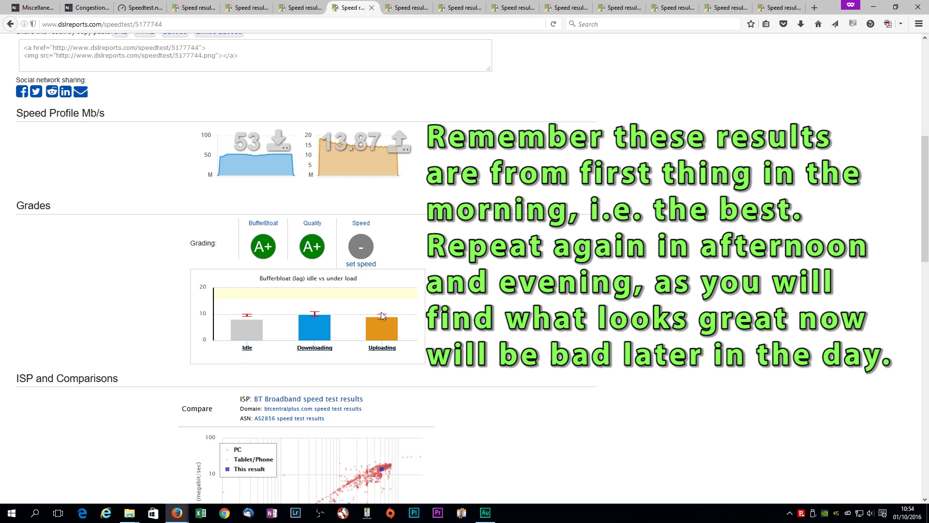
pyautogui.moveTo(319, 323)
pyautogui.hotkey('ctrl', 'Tab')
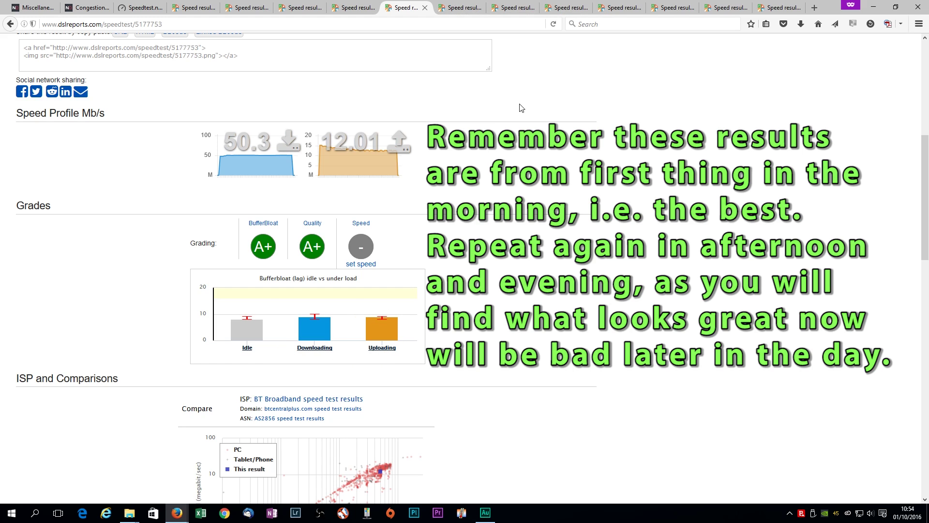
# Continue past the 44.9, 37.5, 30.1 and 22.58 Mb/s results to the 7.46 Mb/s one graded D.
pyautogui.click(462, 6)
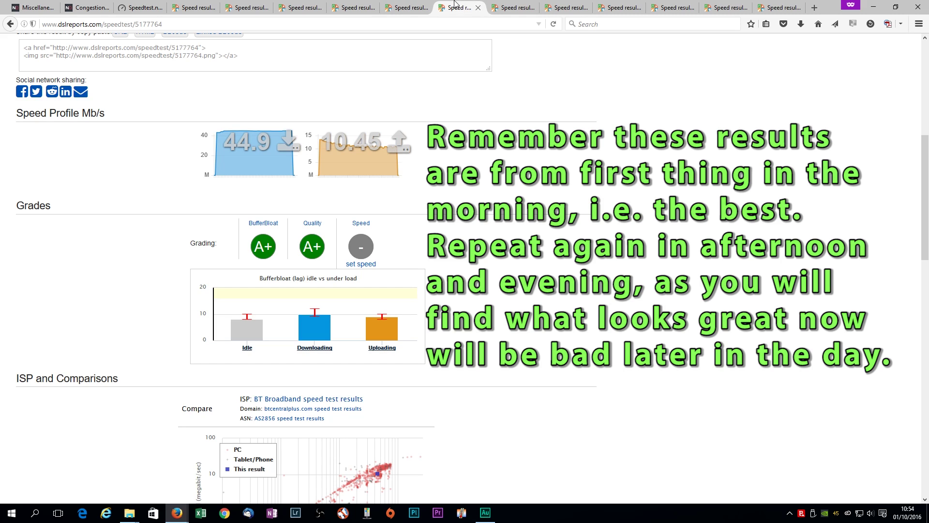
pyautogui.click(512, 8)
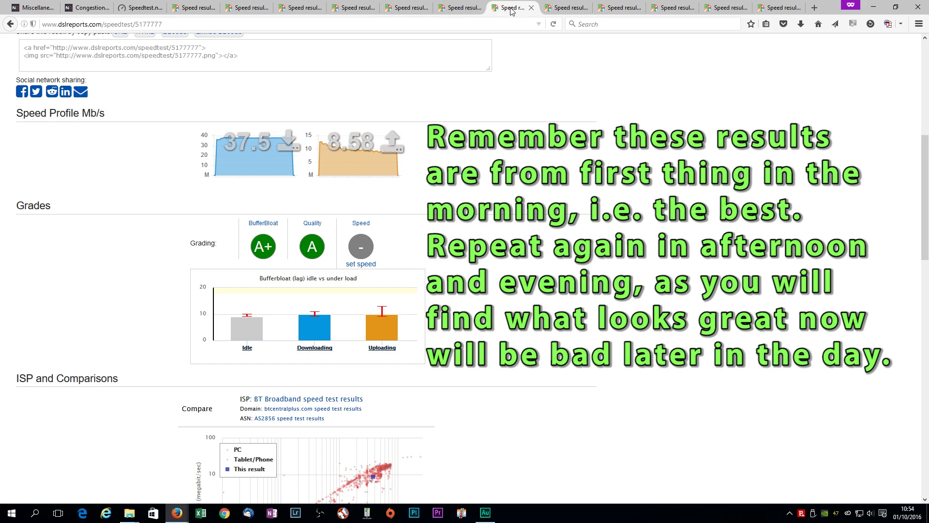
pyautogui.click(566, 7)
pyautogui.click(604, 5)
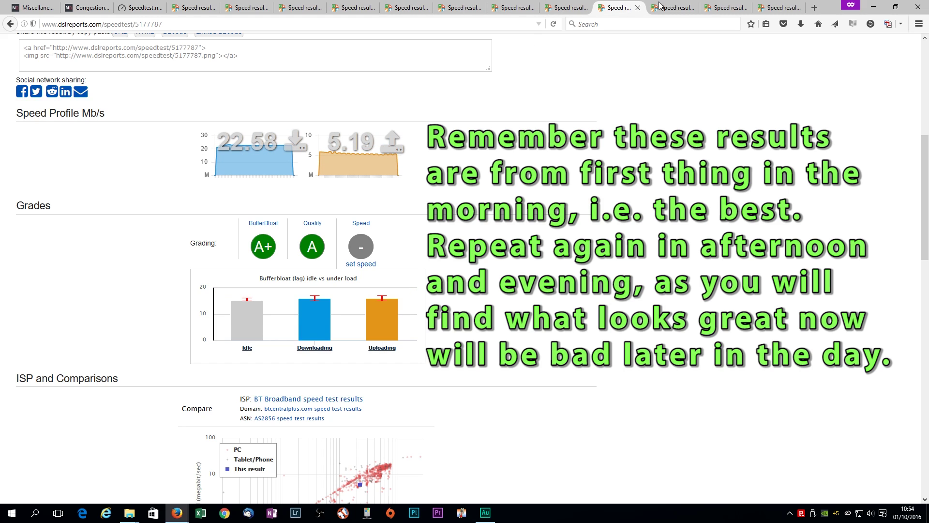
pyautogui.click(674, 5)
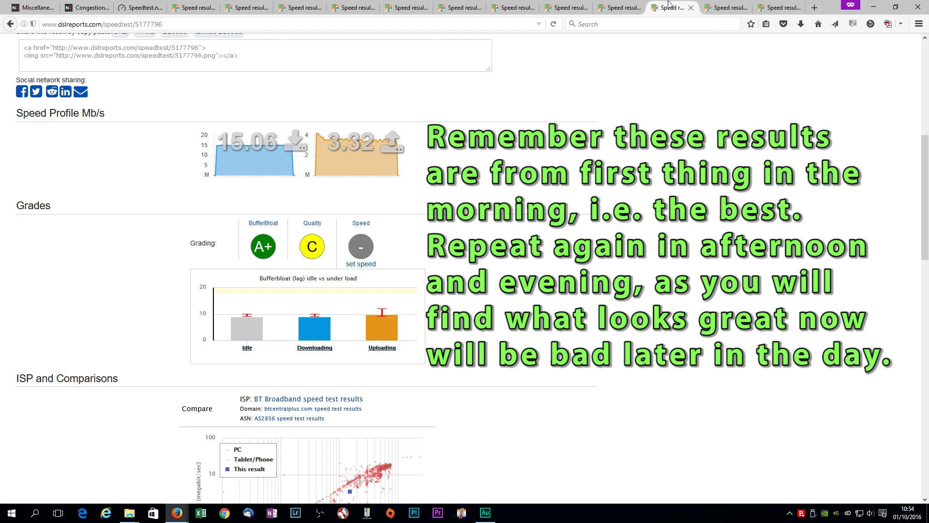
pyautogui.click(721, 7)
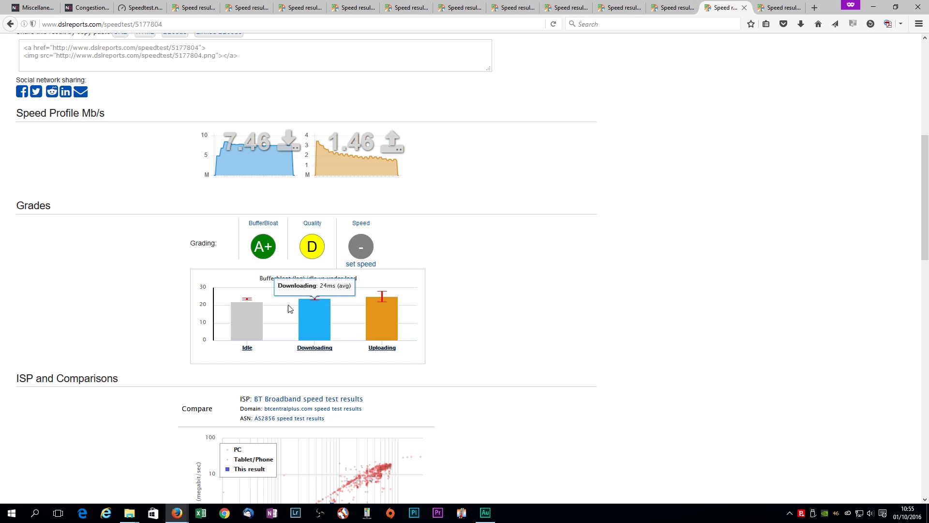
pyautogui.moveTo(389, 296)
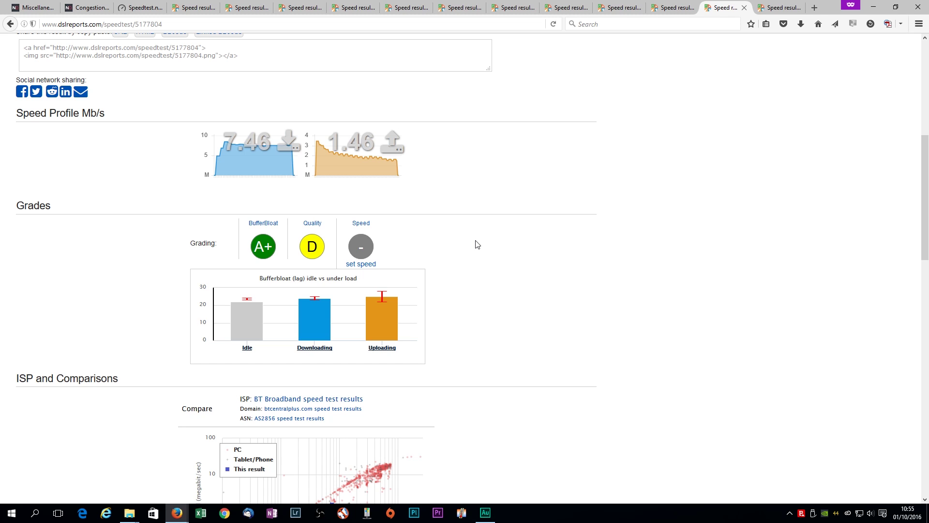
# Revisit the saved results from 74.7 Mb/s through 53, 37.5 and 30.1 Mb/s.
pyautogui.click(194, 7)
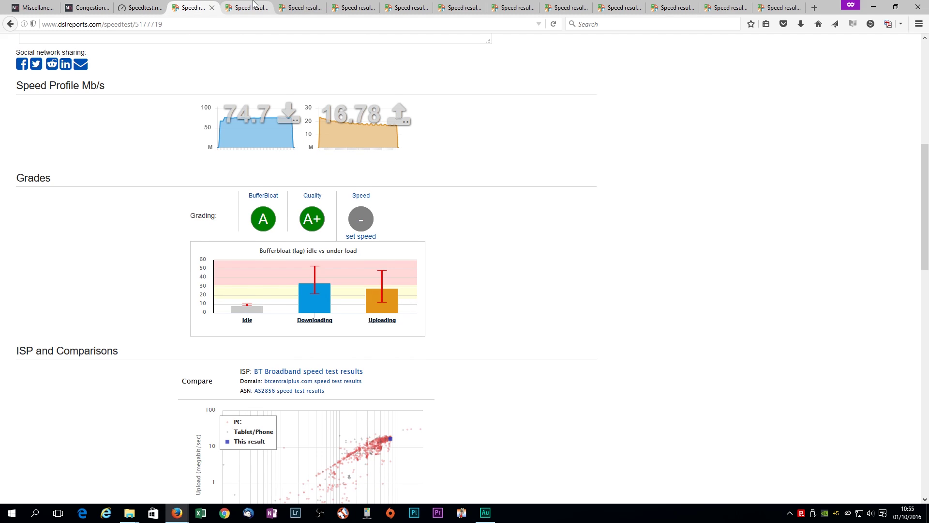
pyautogui.click(253, 6)
pyautogui.click(307, 6)
pyautogui.click(363, 5)
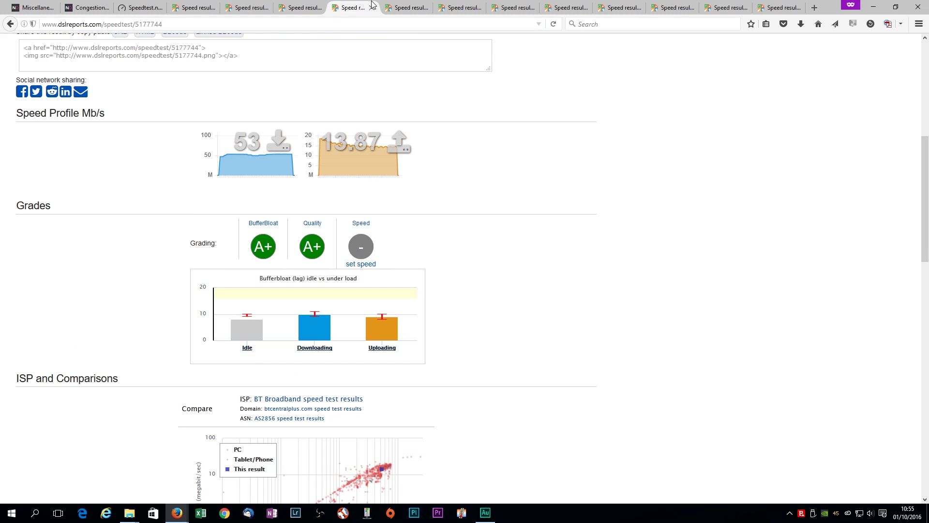
pyautogui.click(404, 6)
pyautogui.click(475, 7)
pyautogui.click(523, 7)
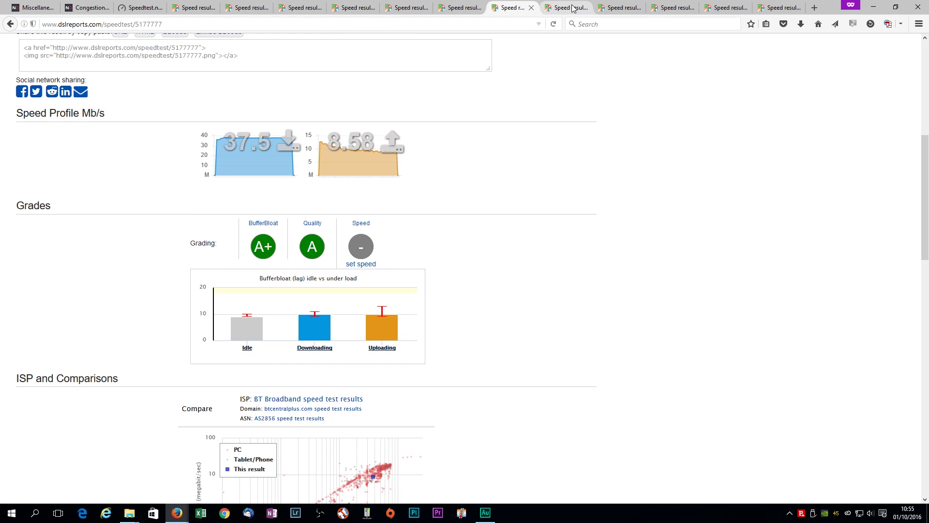
pyautogui.click(572, 8)
# Return to NetDuma's Congestion Control page, now showing 40% download and 70% upload caps.
pyautogui.moveTo(309, 326)
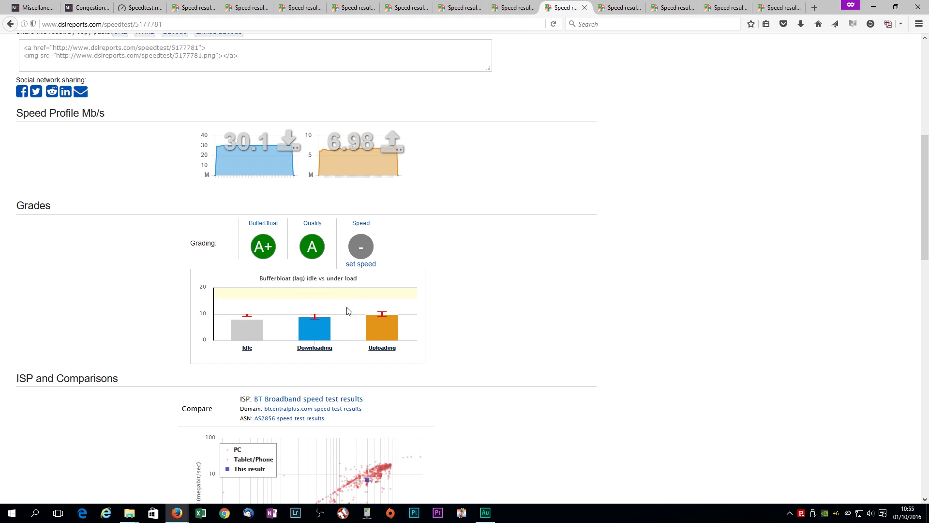
pyautogui.moveTo(386, 320)
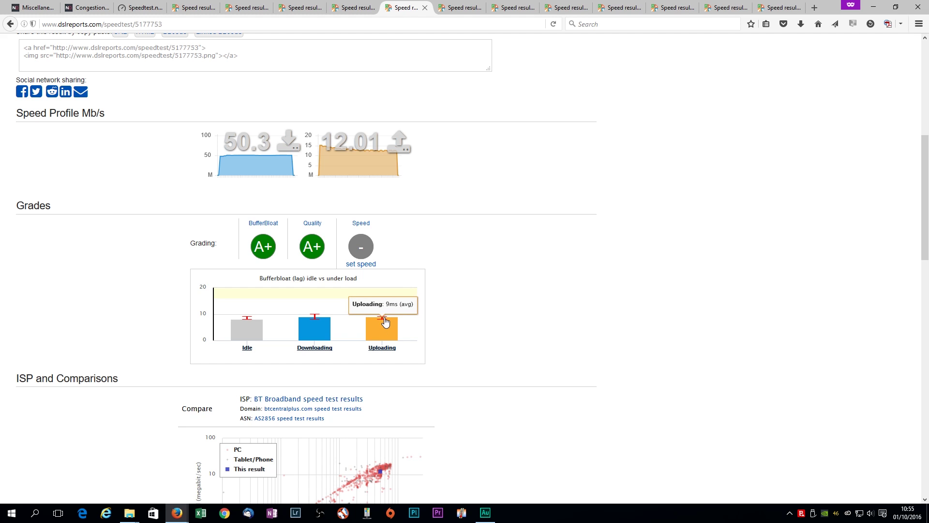
pyautogui.click(85, 7)
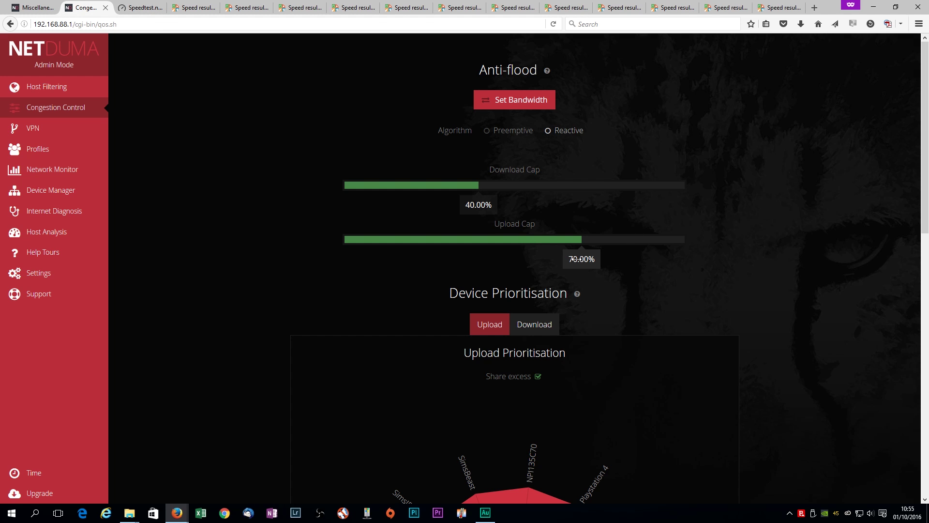
# View speed test result 5177827: 30 Mb/s down, 12.05 Mb/s up, Bufferbloat A+.
pyautogui.click(774, 7)
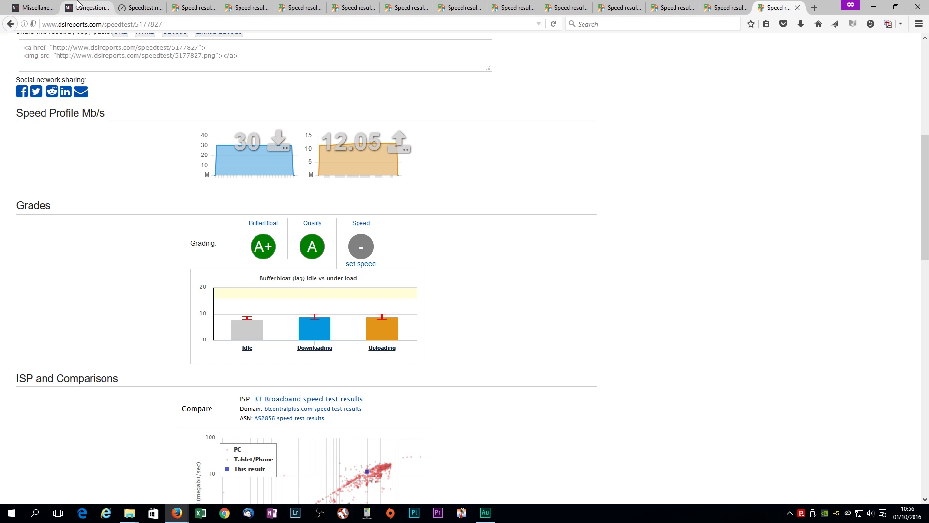
# Push both anti-flood caps to 100%, then settle download at 40% and upload at 70%.
pyautogui.click(78, 4)
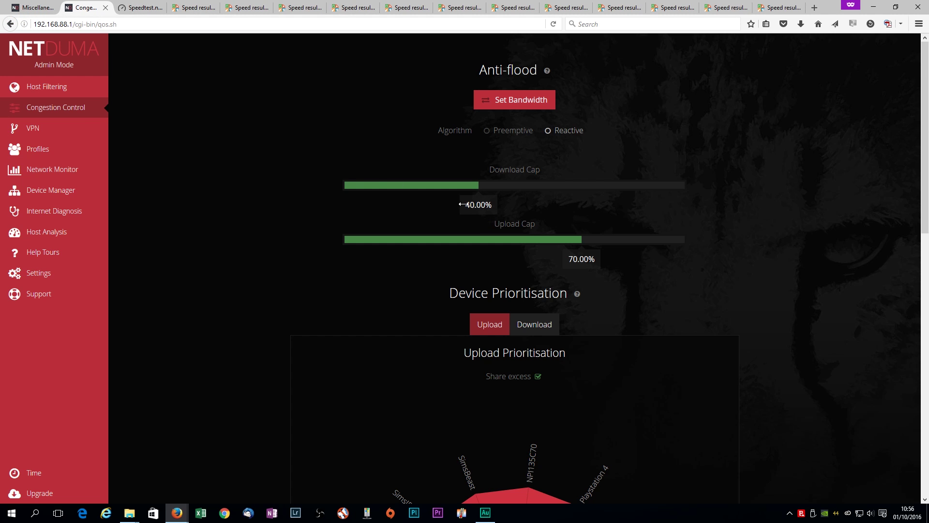
pyautogui.moveTo(463, 204); pyautogui.dragTo(829, 201)
pyautogui.moveTo(604, 265); pyautogui.dragTo(789, 245)
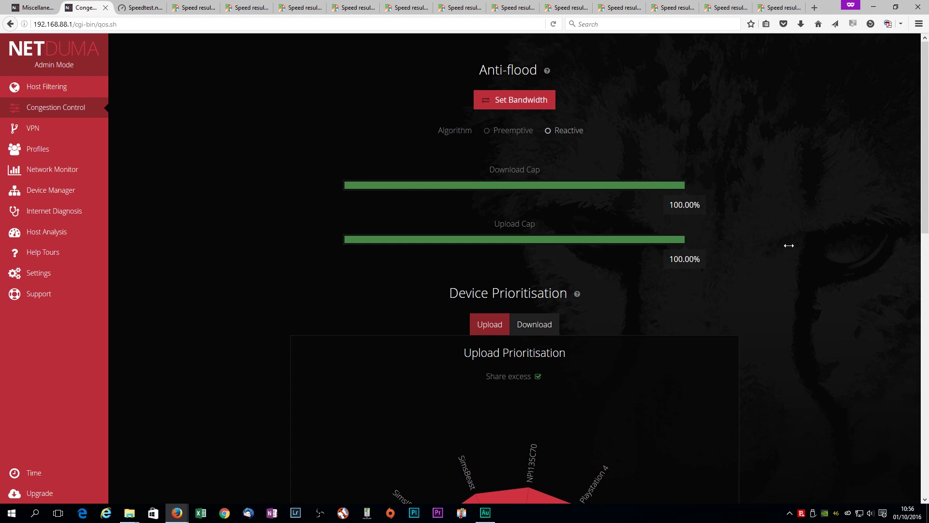
pyautogui.moveTo(684, 204); pyautogui.dragTo(479, 203)
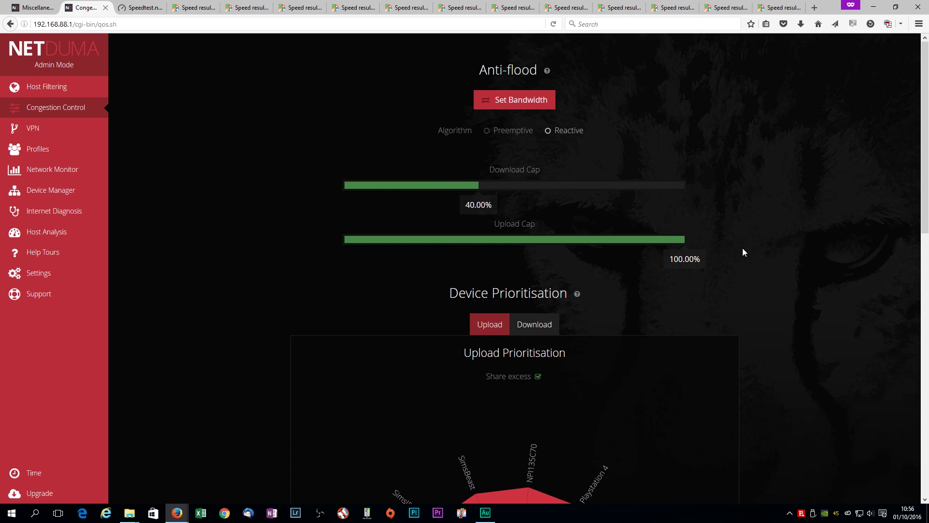
pyautogui.moveTo(697, 256); pyautogui.dragTo(591, 260)
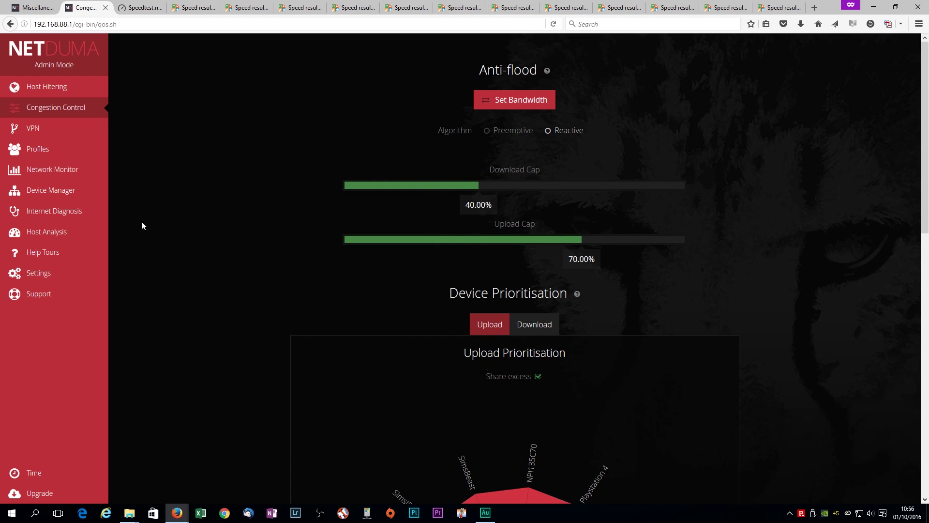
# Start a new profile named 'Best Bufferbloat ever' and enter the creator's username.
pyautogui.click(38, 152)
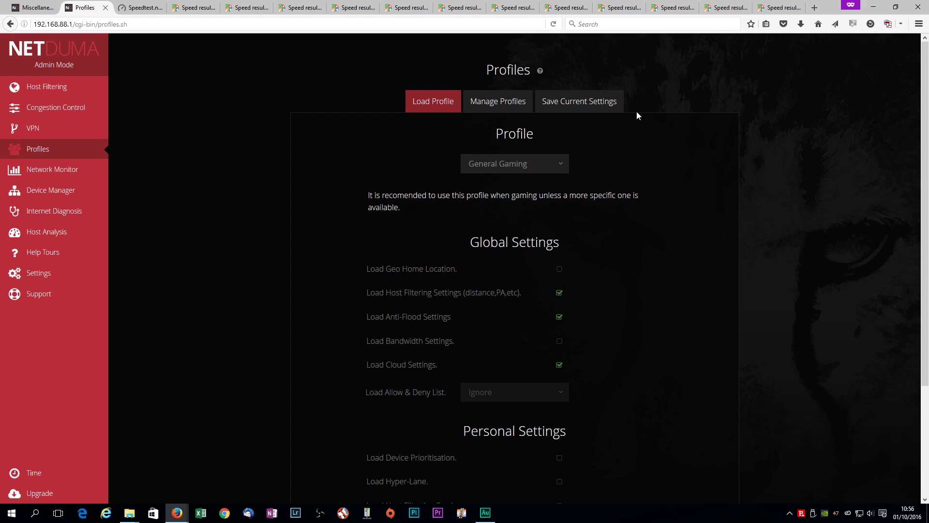
pyautogui.click(571, 100)
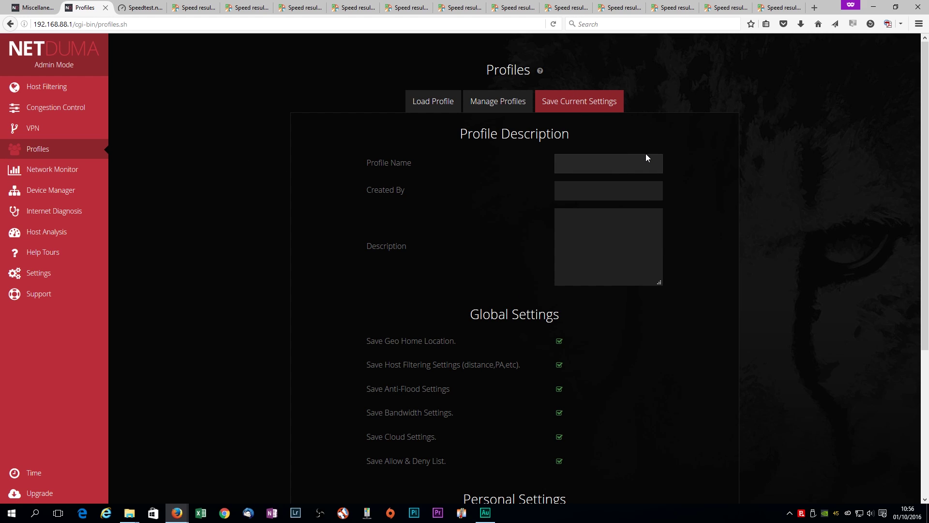
pyautogui.write('Best Bufferbloat ever')
pyautogui.press('Tab')
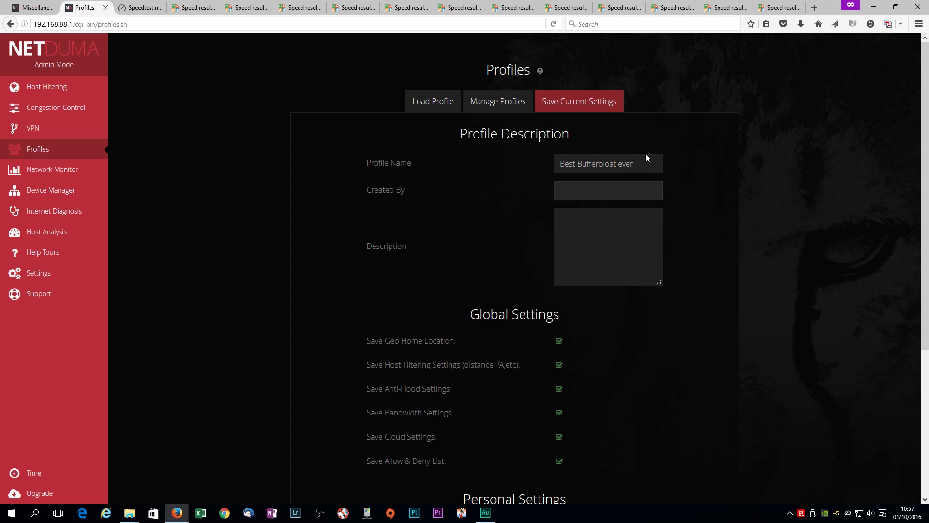
pyautogui.write('simjc74')
# Describe the profile as 'Upload 70', 'download 40', 'reactive' on three lines, fixing the typo.
pyautogui.press('Tab')
pyautogui.write('Upload 70')
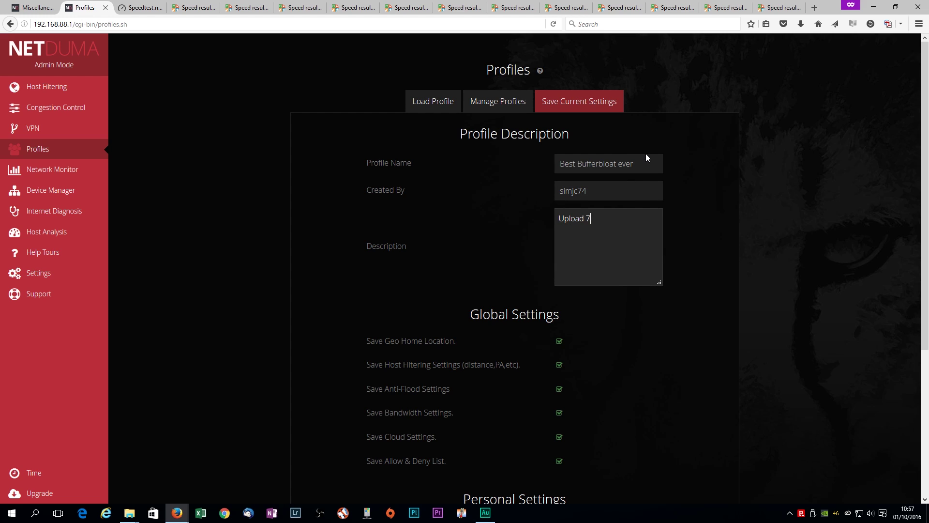
pyautogui.press('Return')
pyautogui.write('donwload 40')
pyautogui.press('Return')
pyautogui.write('reactive')
pyautogui.press('Up')
pyautogui.press('Left')
pyautogui.press('Left')
pyautogui.press('BackSpace')
pyautogui.press('Right')
pyautogui.write('n')
# Exclude the geo home location and allow & deny list, then save the profile.
pyautogui.scroll(-2, 645, 347)
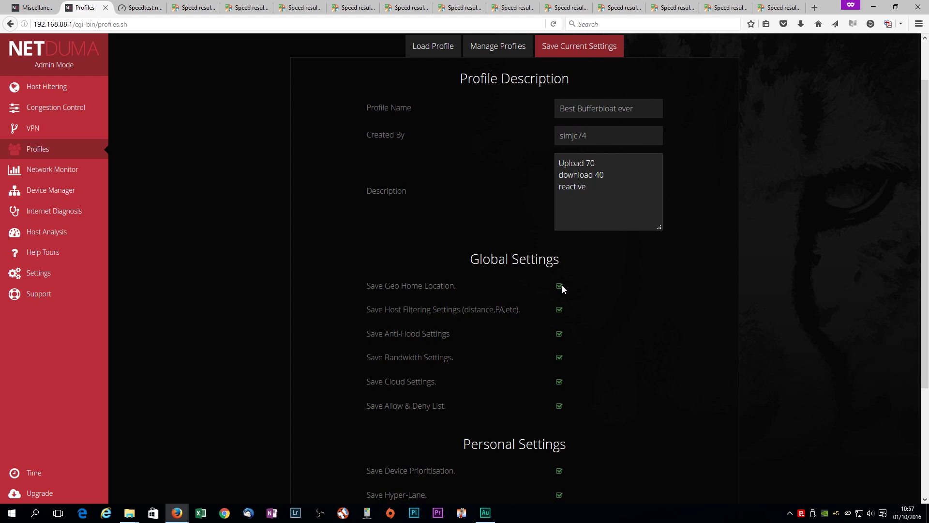
pyautogui.click(560, 287)
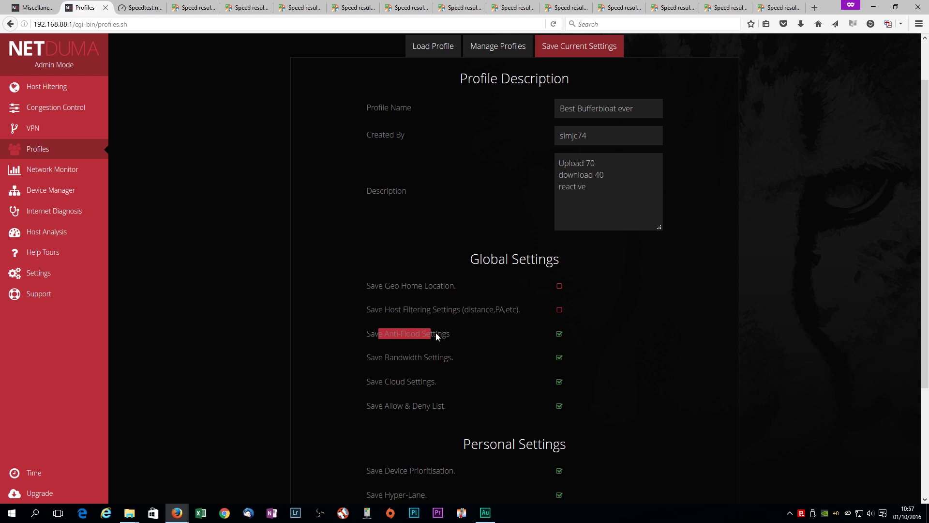
pyautogui.moveTo(436, 332); pyautogui.dragTo(446, 333)
pyautogui.click(382, 358)
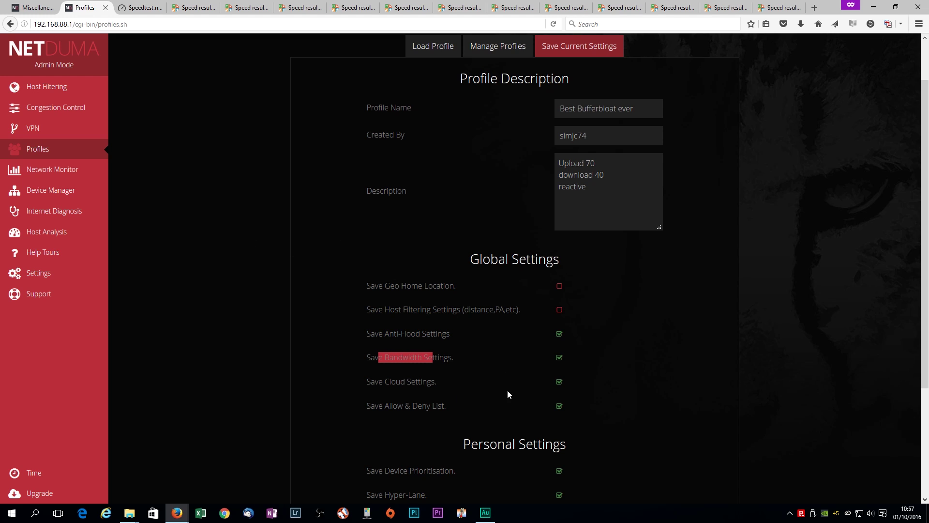
pyautogui.click(559, 406)
pyautogui.scroll(-3, 579, 402)
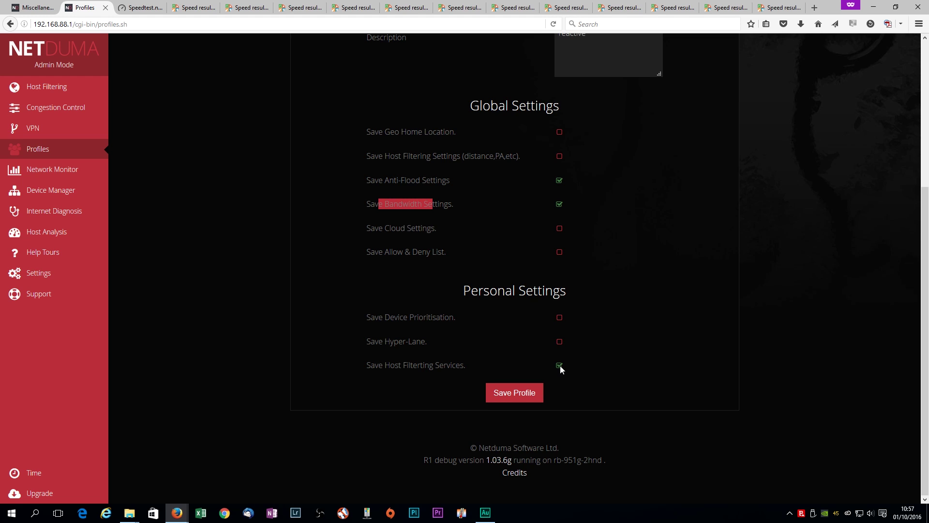
pyautogui.click(523, 393)
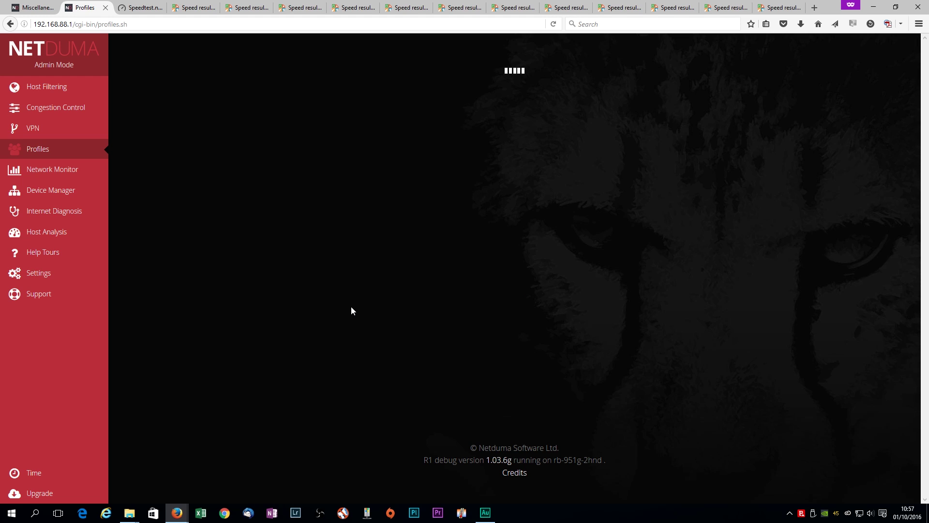
# Load the 'Best Bufferbloat ever' profile onto the router and confirm the success message.
pyautogui.click(508, 296)
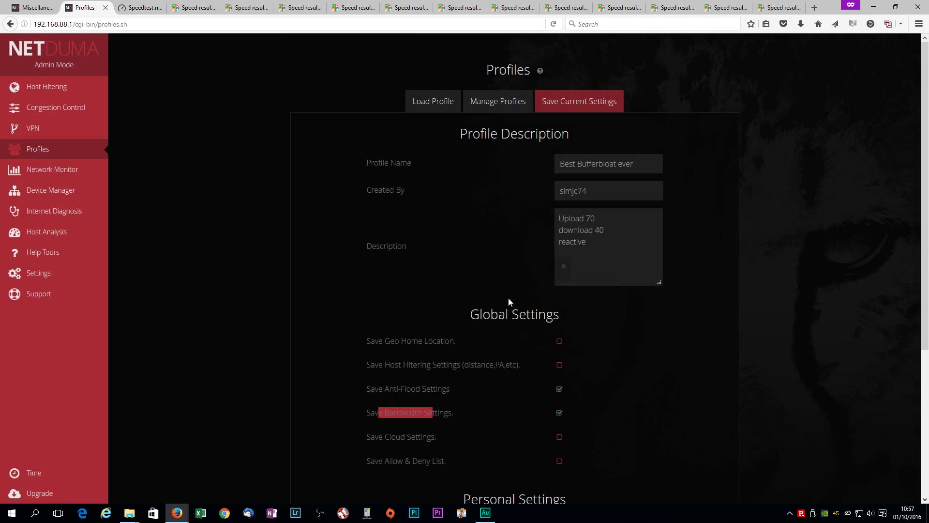
pyautogui.click(427, 105)
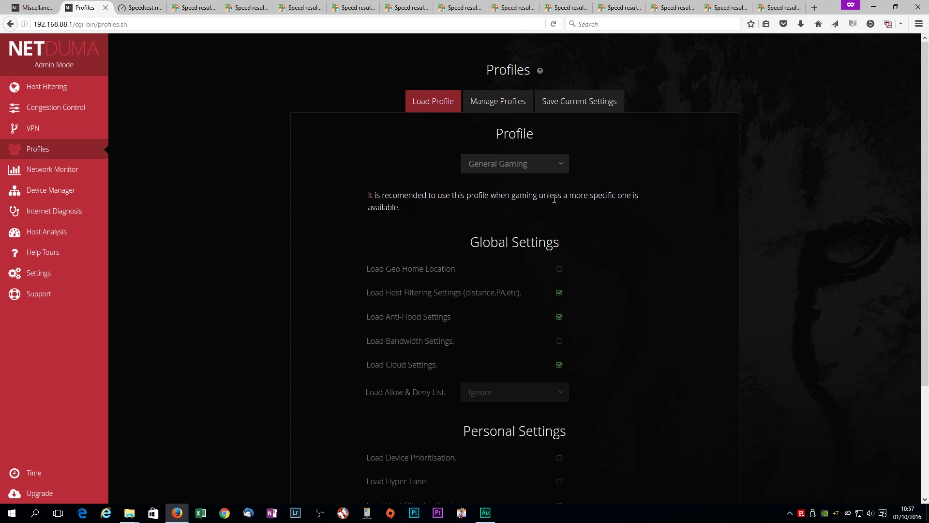
pyautogui.click(539, 164)
pyautogui.moveTo(565, 194); pyautogui.dragTo(570, 307)
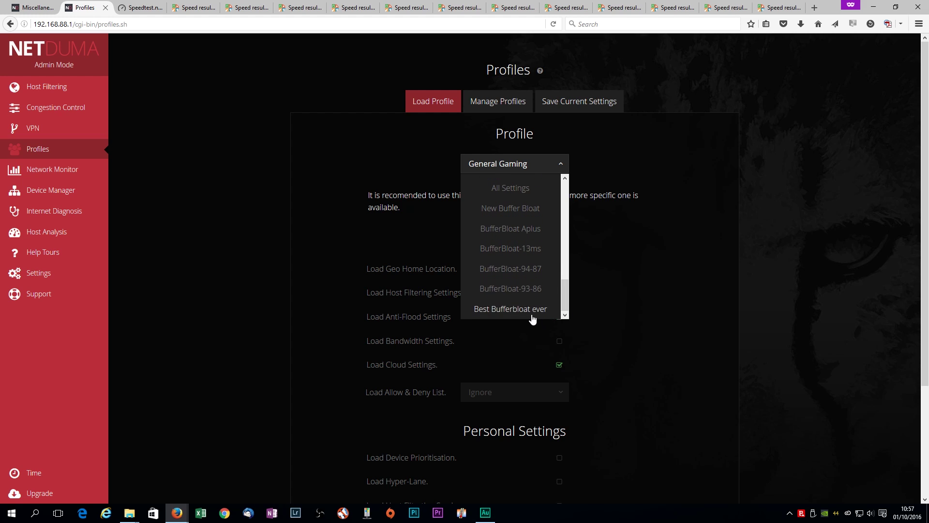
pyautogui.click(518, 311)
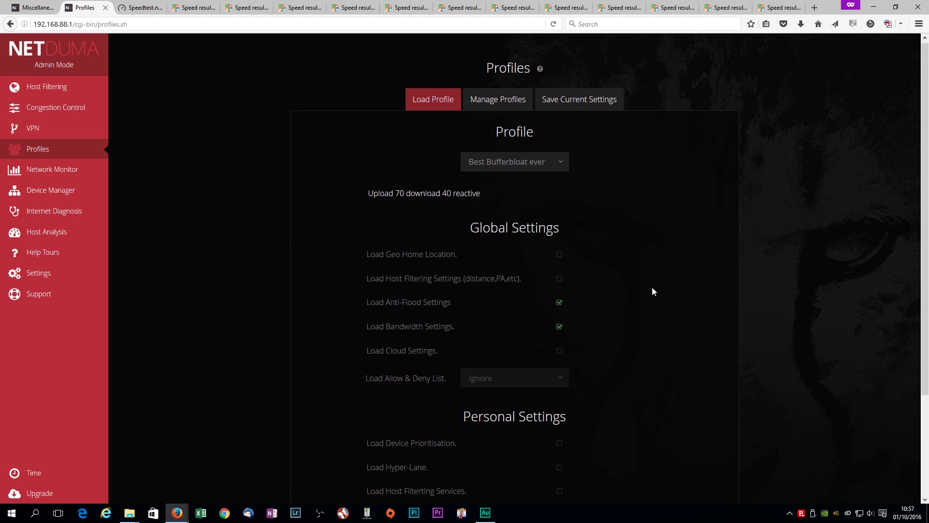
pyautogui.scroll(-3, 651, 286)
pyautogui.click(520, 393)
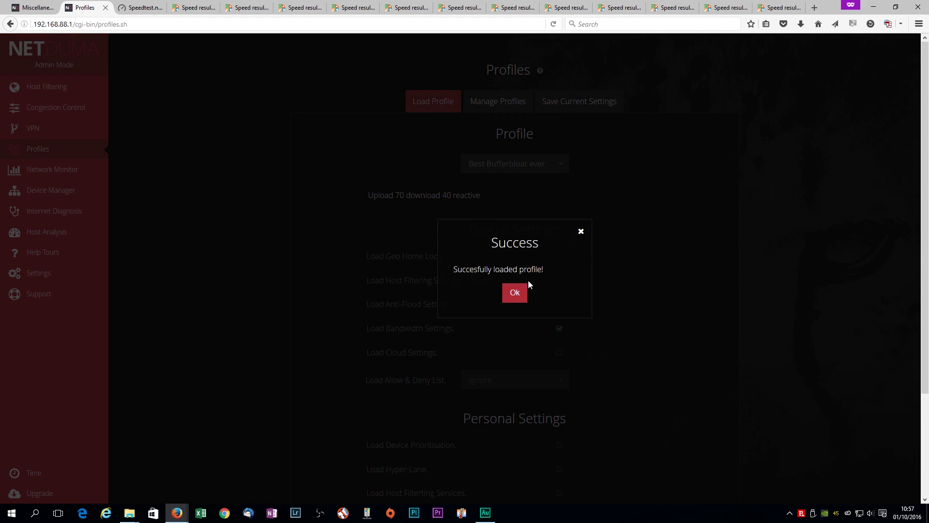
pyautogui.click(511, 290)
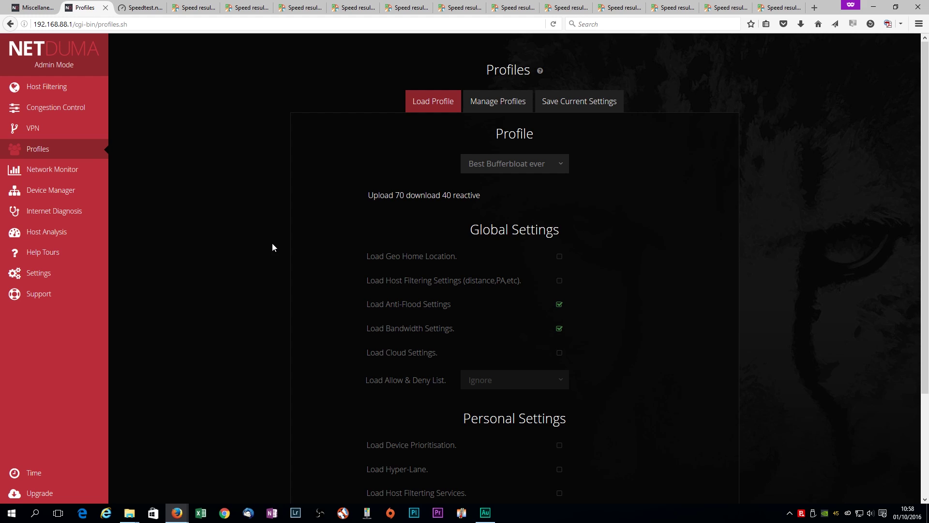
# View DSLReports result 5177719: 74.7 Mb/s down, 16.78 up, Bufferbloat A.
pyautogui.click(186, 6)
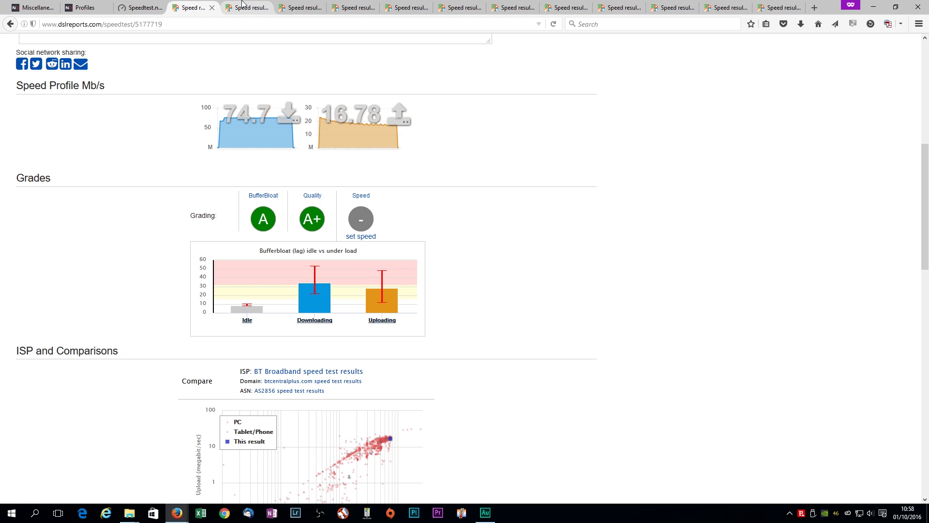
pyautogui.click(85, 8)
pyautogui.click(492, 106)
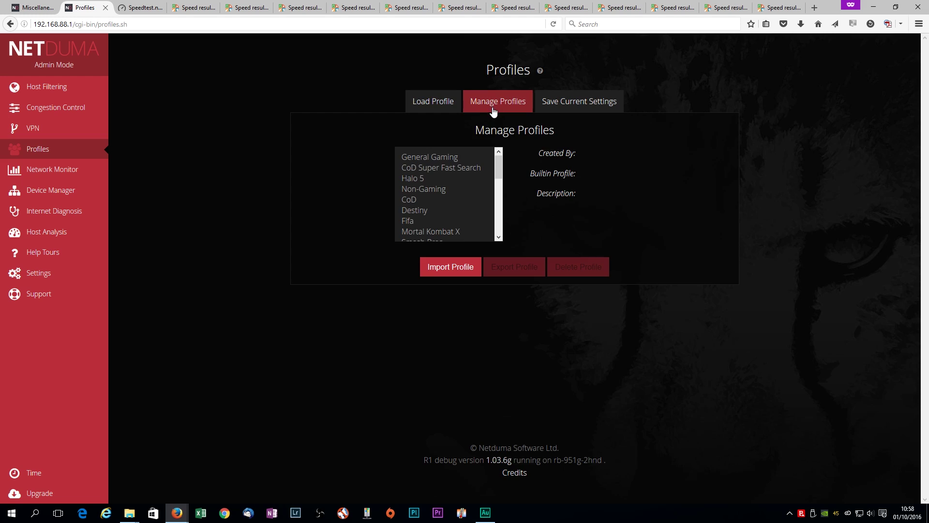
pyautogui.scroll(-2, 501, 236)
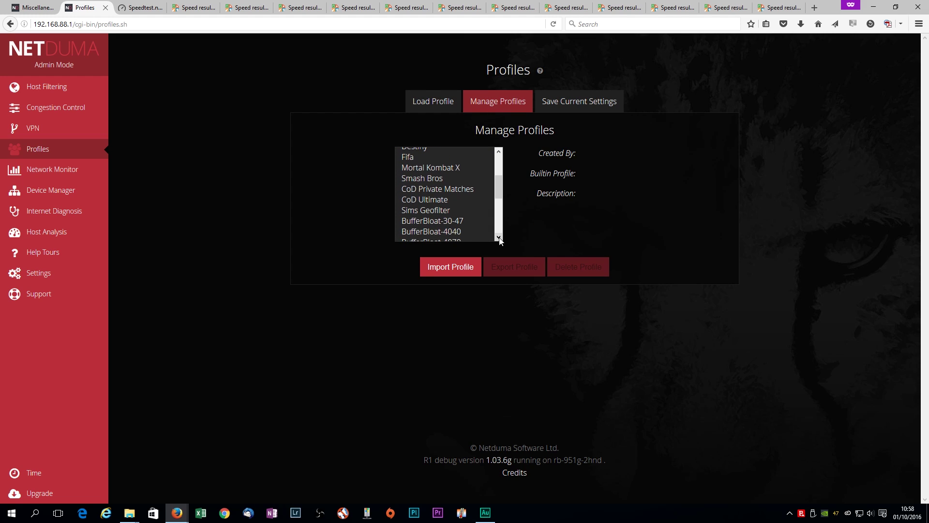
pyautogui.click(429, 220)
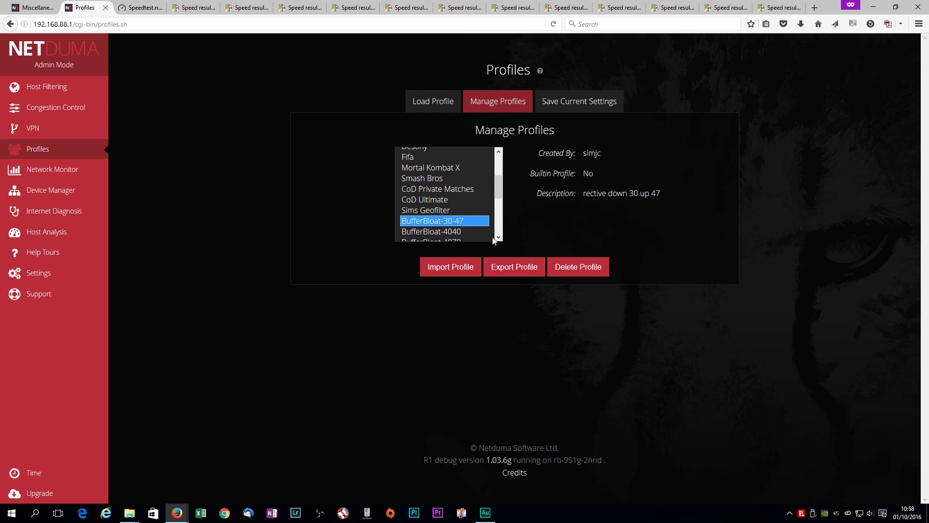
pyautogui.scroll(-2, 495, 238)
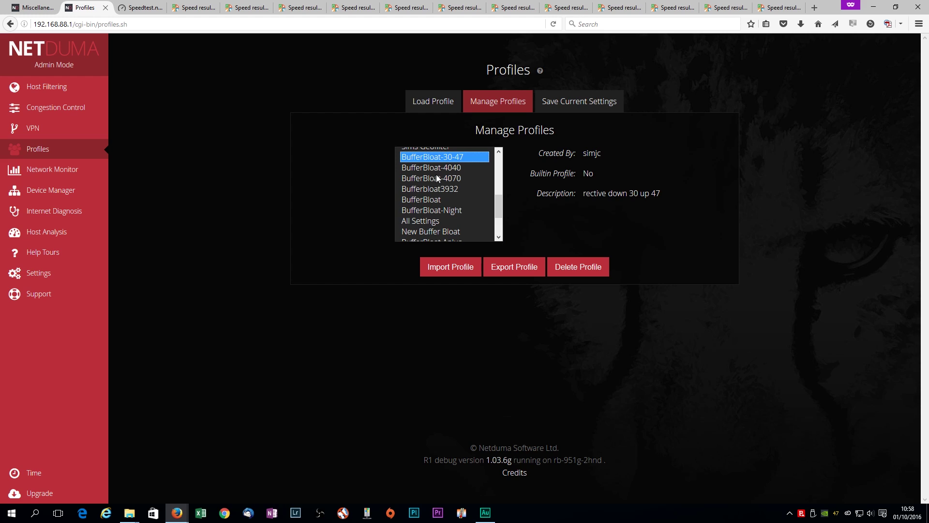
pyautogui.click(434, 168)
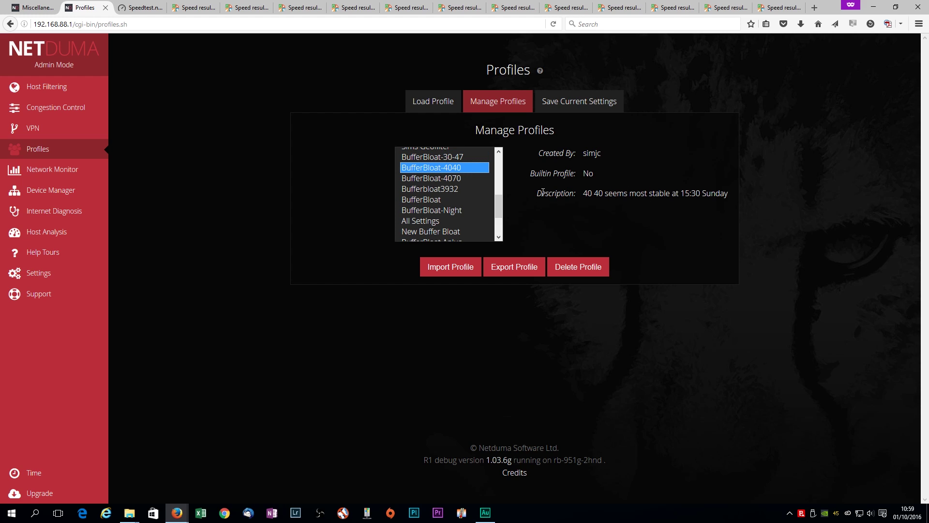
pyautogui.click(419, 179)
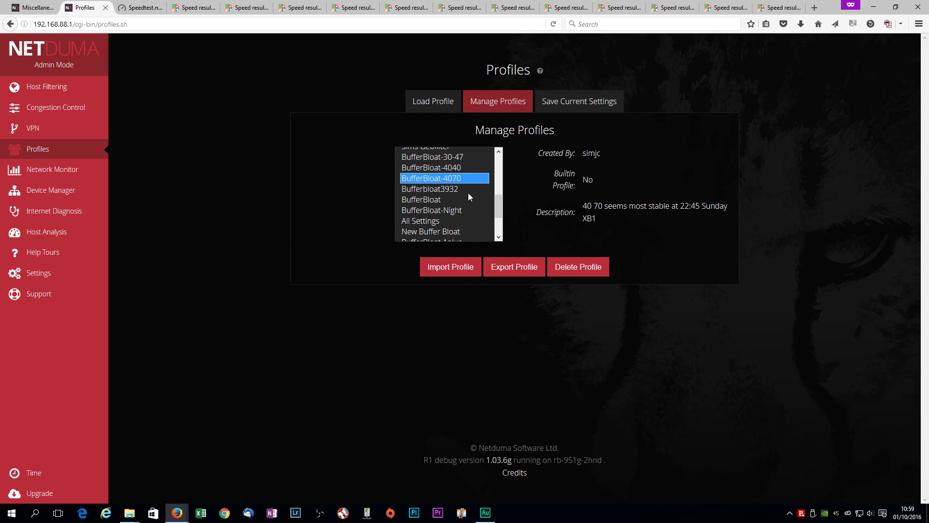
pyautogui.click(443, 189)
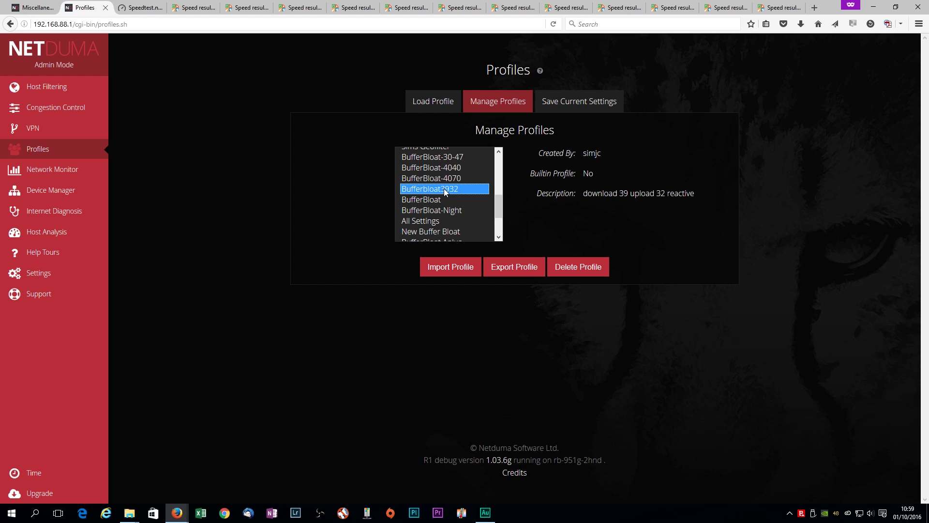
pyautogui.click(434, 200)
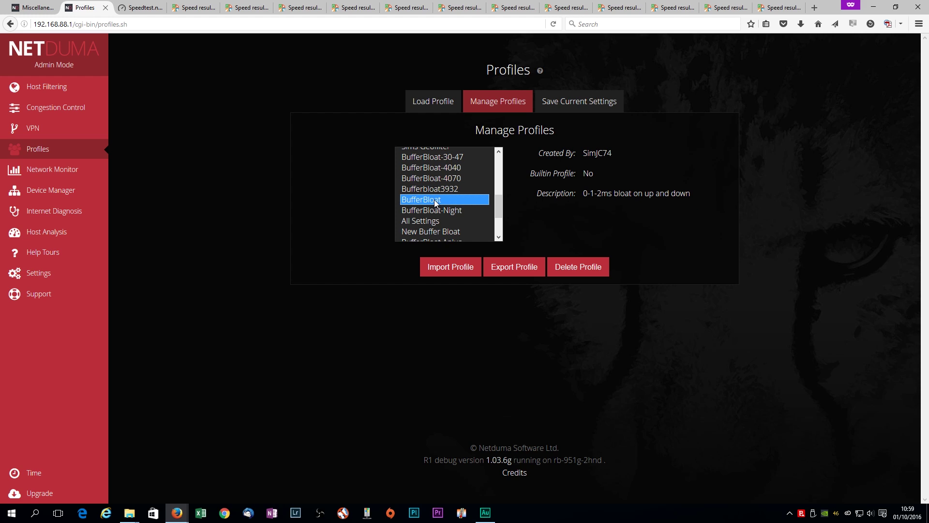
pyautogui.click(436, 211)
pyautogui.click(439, 201)
pyautogui.click(438, 211)
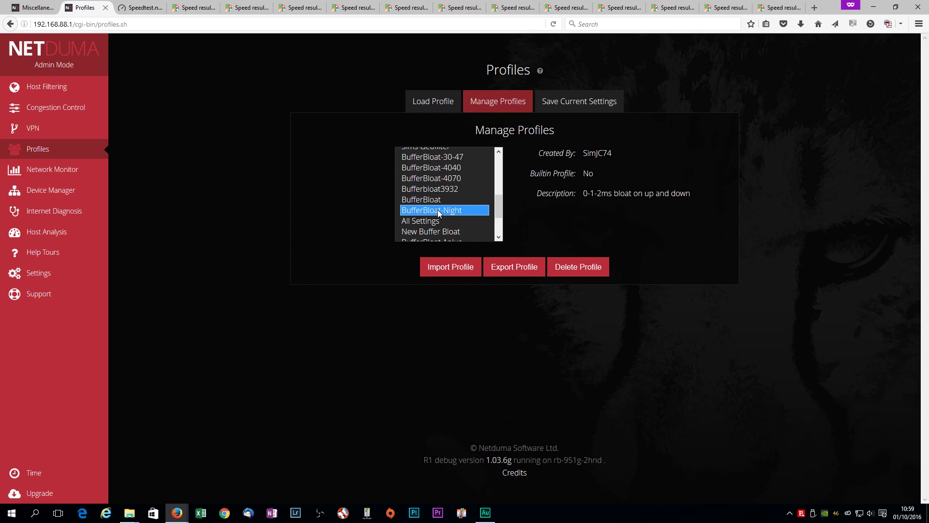
pyautogui.click(437, 200)
pyautogui.click(437, 211)
pyautogui.click(436, 201)
pyautogui.click(436, 211)
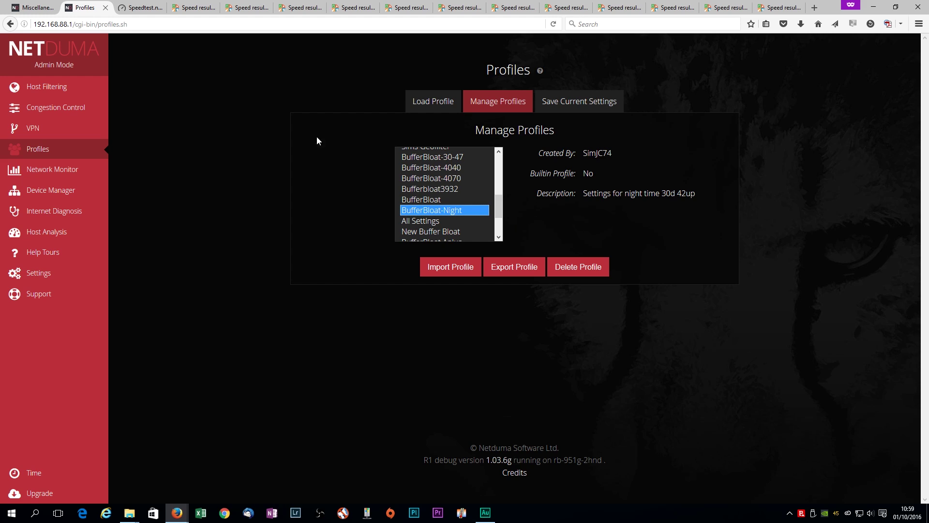
pyautogui.click(194, 7)
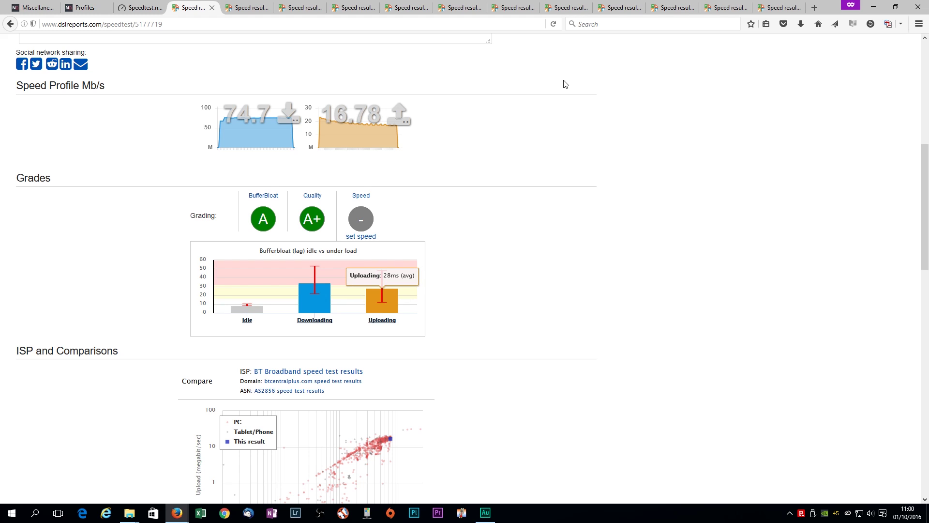
# Return to result 5177827: 30 Mb/s down, 12.05 up, Bufferbloat A+.
pyautogui.click(777, 7)
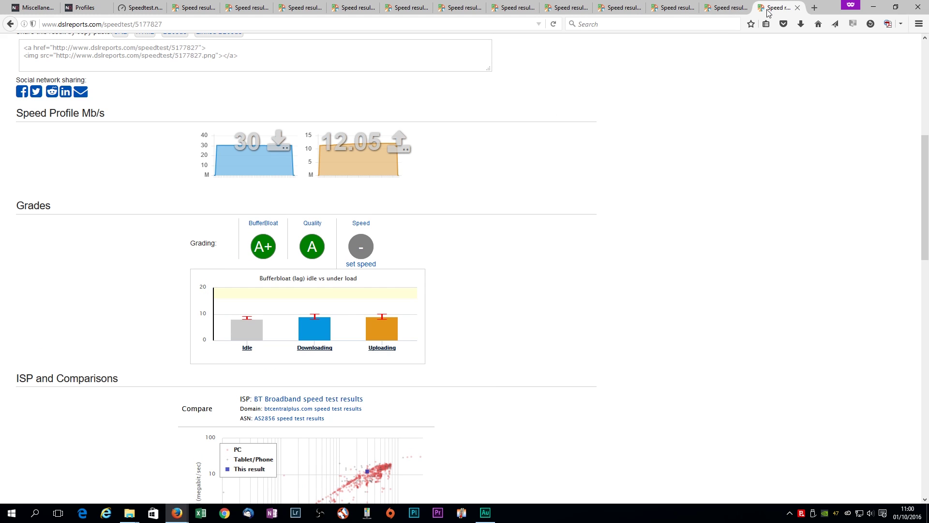